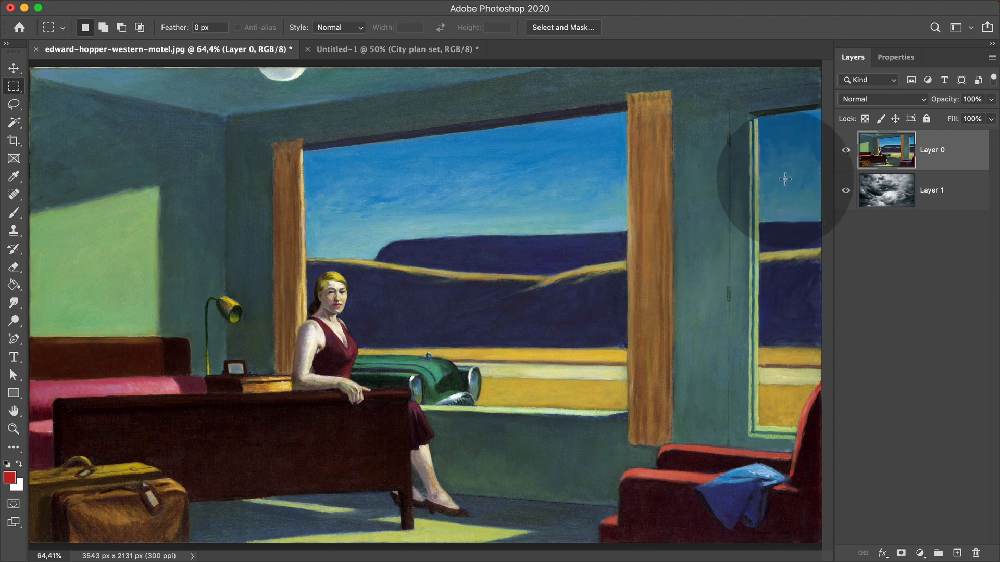
Check the clouds layer beneath the painting, then return to the Hopper motel document.
{"action": "left_click", "coordinate": [846, 151]}
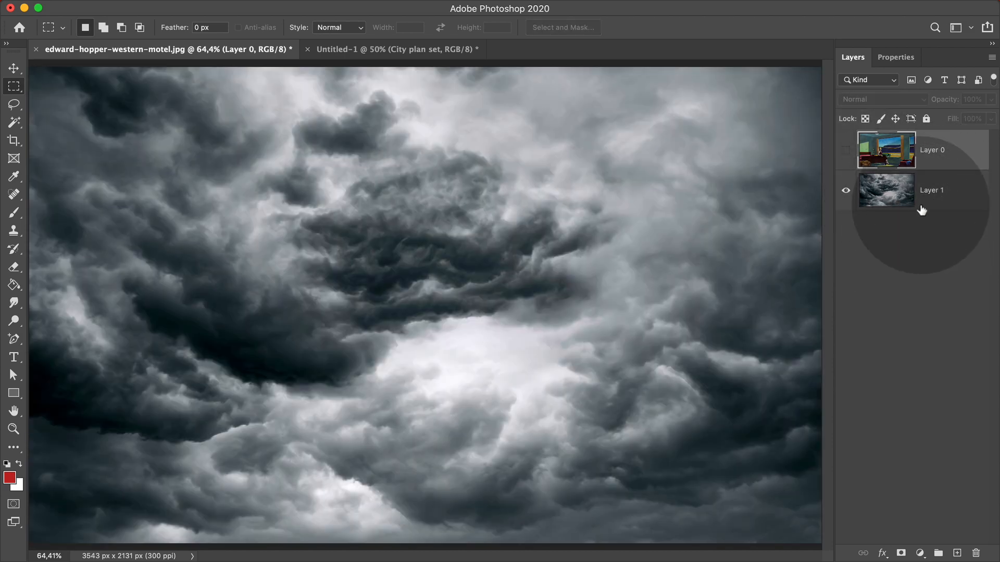
{"action": "left_click", "coordinate": [846, 156]}
{"action": "left_click", "coordinate": [333, 50]}
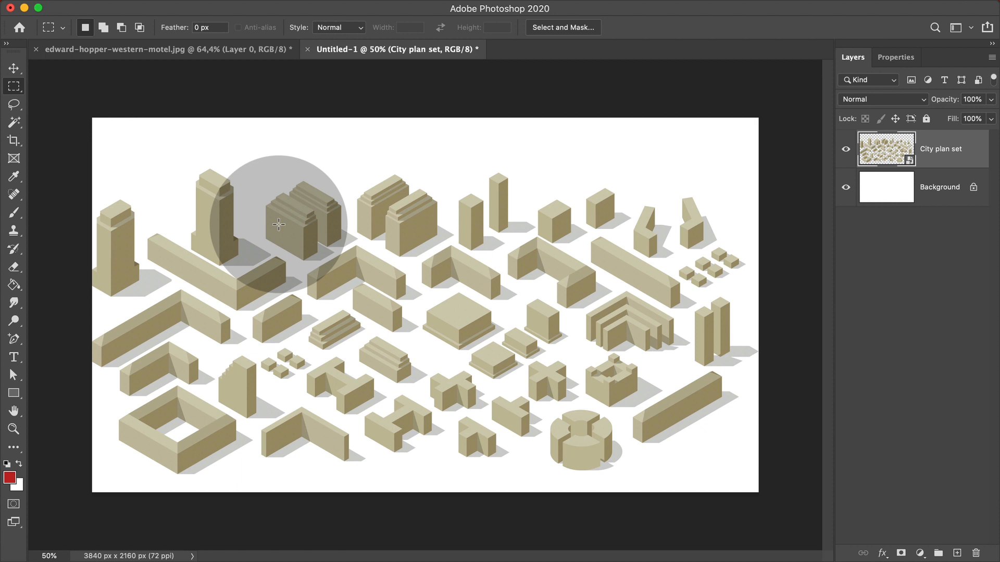
{"action": "key", "text": "ctrl+Tab"}
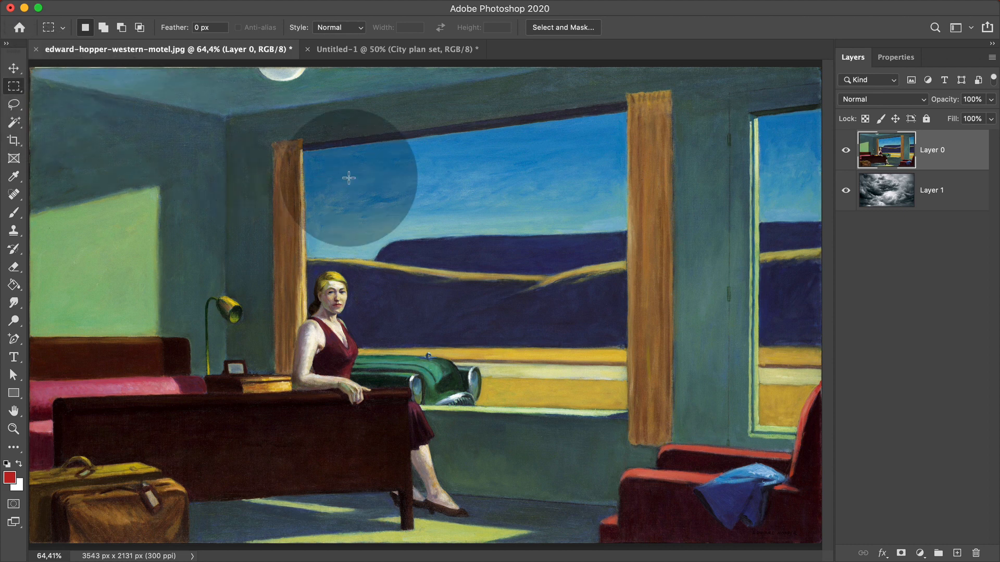
Marquee-select the main window's sky and hills, leaving painting Layer 0 active.
{"action": "left_click_drag", "start_coordinate": [293, 155], "coordinate": [618, 337]}
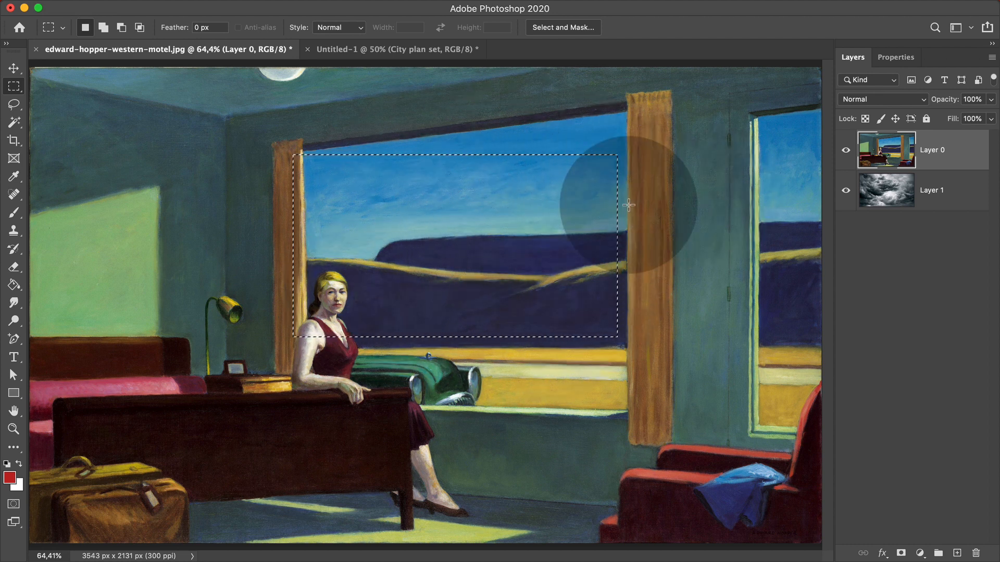
{"action": "left_click", "coordinate": [933, 180]}
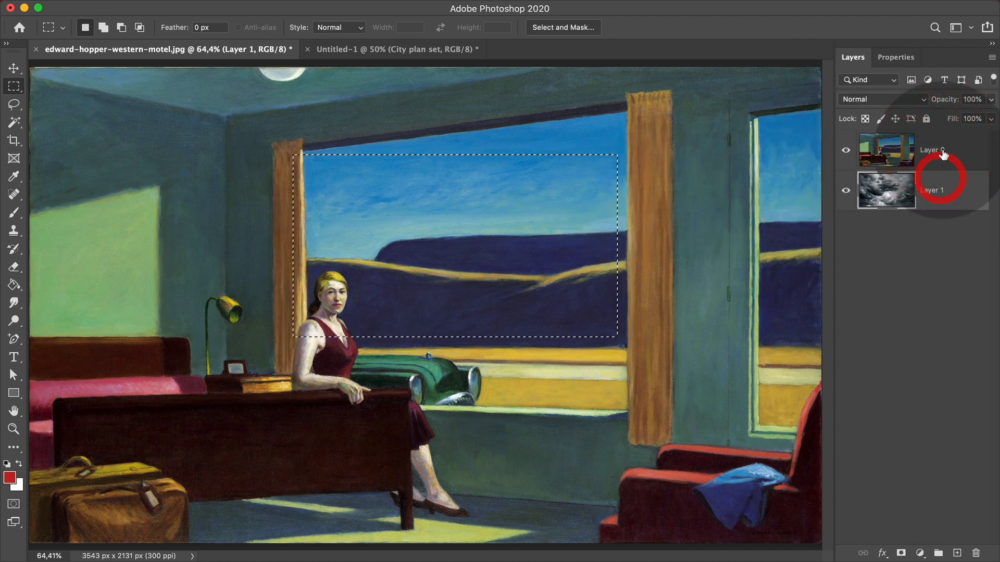
{"action": "left_click", "coordinate": [940, 156]}
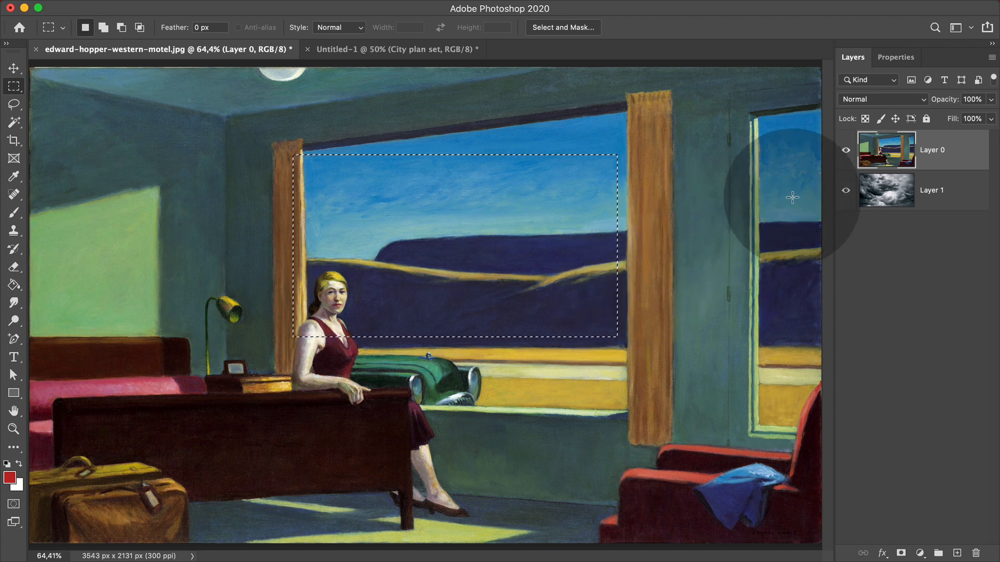
{"action": "left_click", "coordinate": [919, 189]}
{"action": "left_click", "coordinate": [943, 151]}
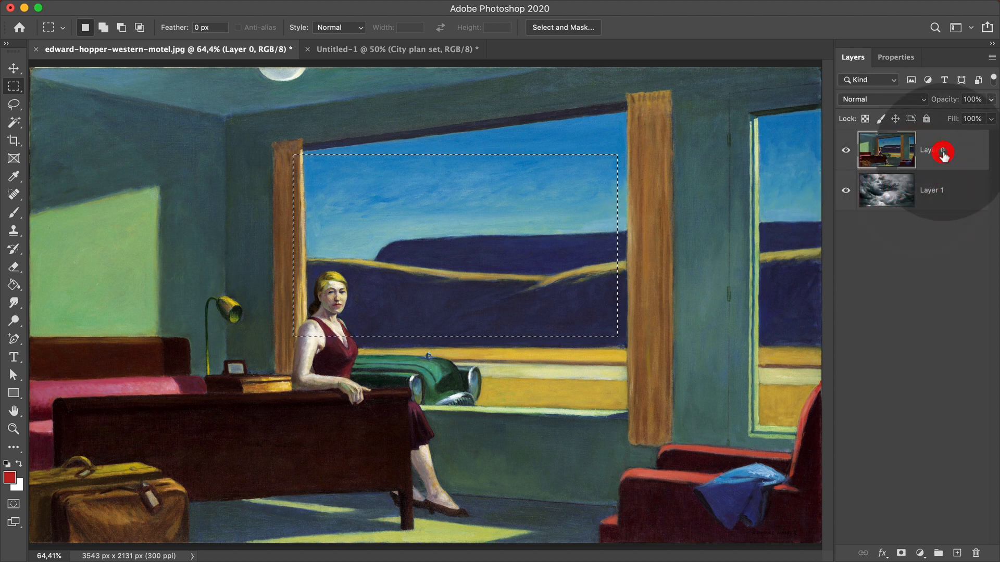
{"action": "left_click", "coordinate": [947, 199]}
{"action": "left_click", "coordinate": [957, 150]}
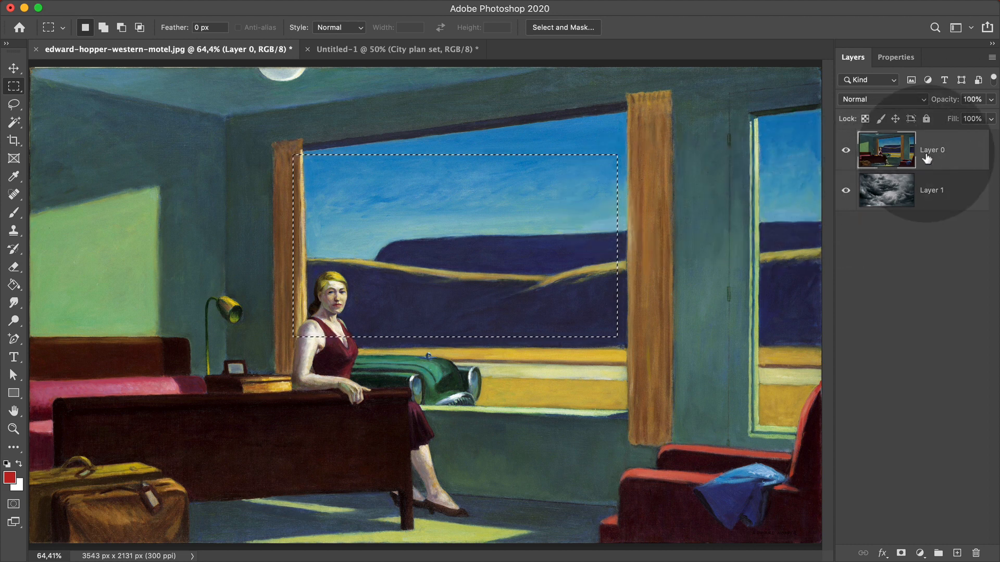
Delete the selected window sky to reveal the storm clouds, then deselect.
{"action": "key", "text": "BackSpace"}
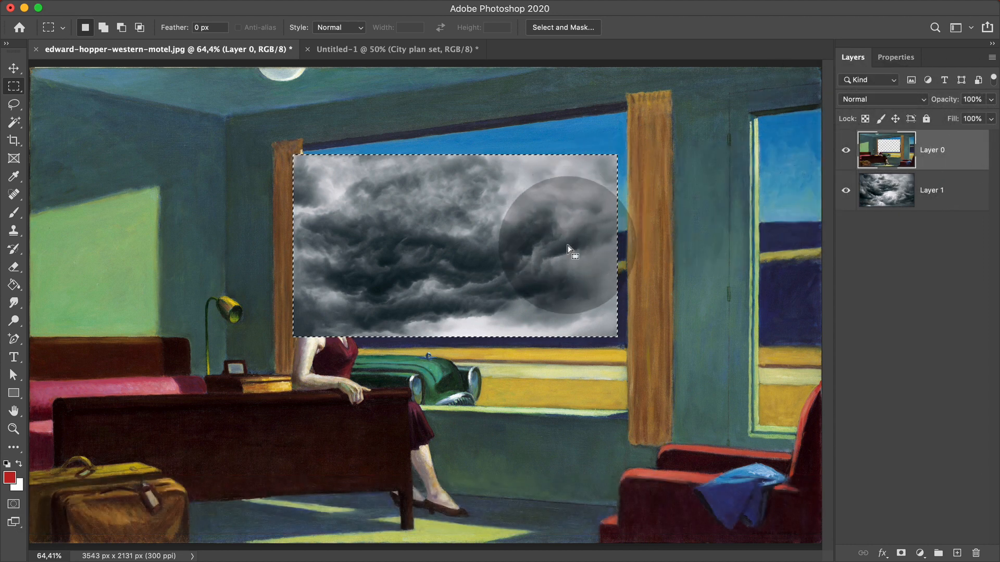
{"action": "key", "text": "super"}
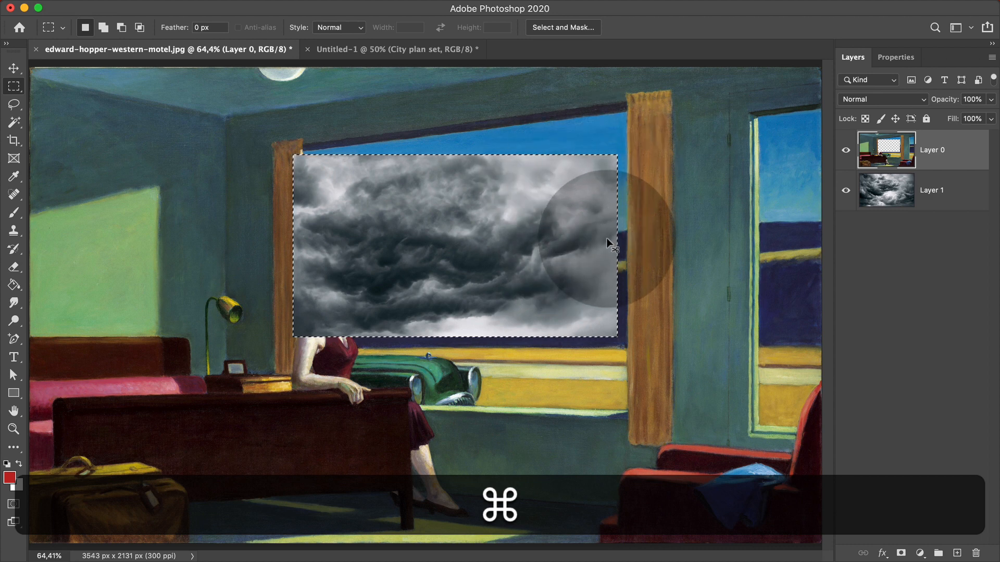
{"action": "key", "text": "super+d"}
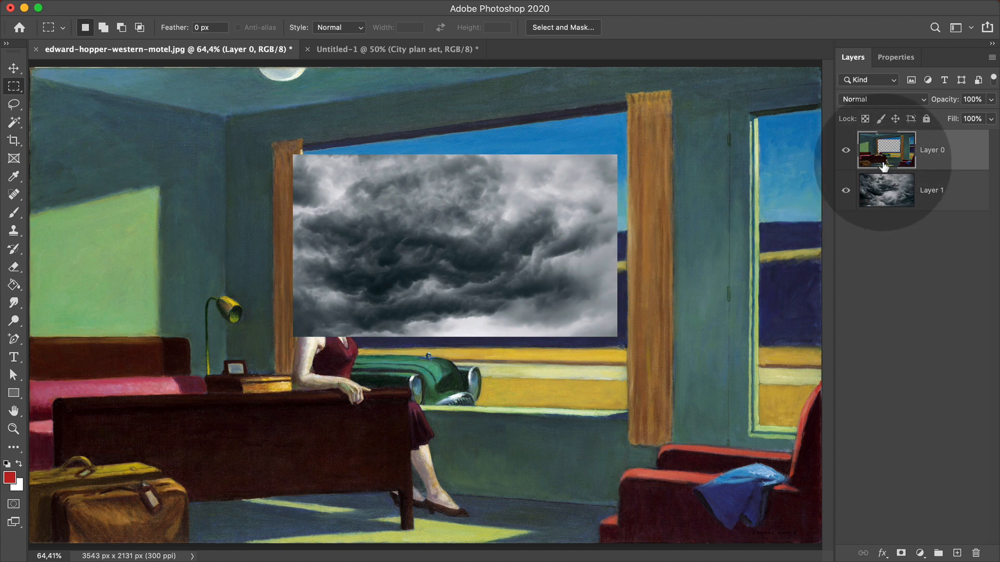
Toggle the clouds layer to inspect the hole, then undo the deletion.
{"action": "left_click", "coordinate": [846, 193]}
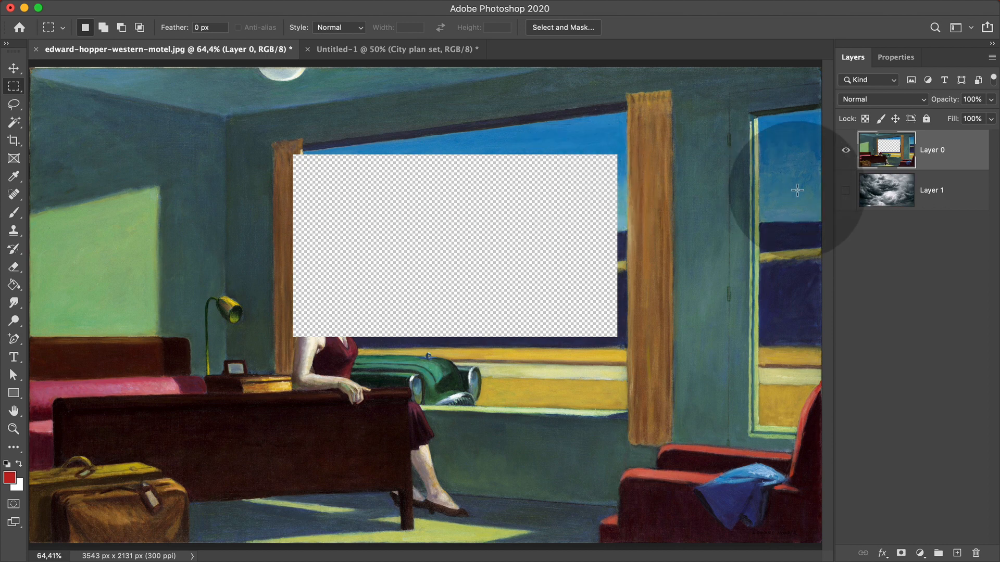
{"action": "left_click", "coordinate": [845, 191]}
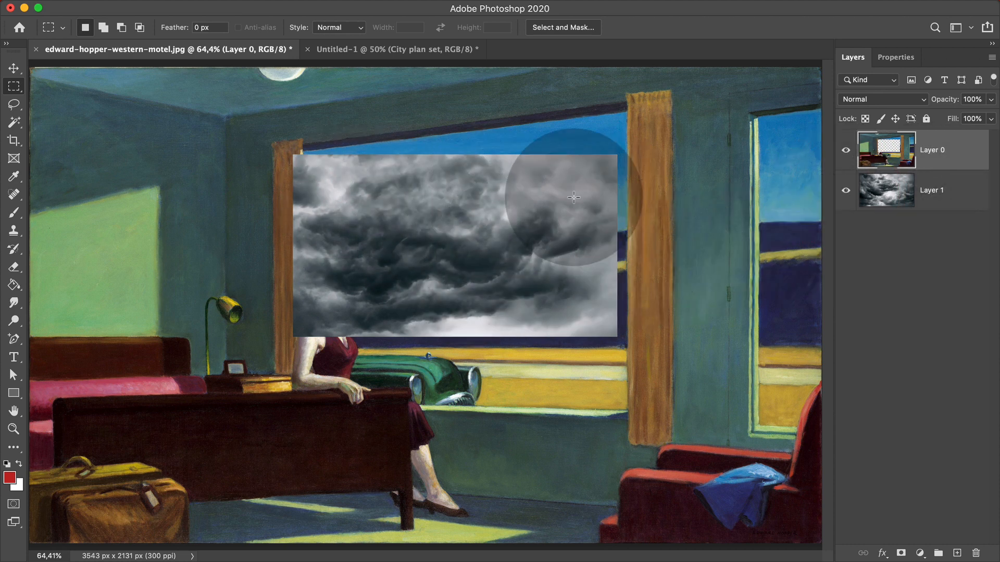
{"action": "key", "text": "super+z"}
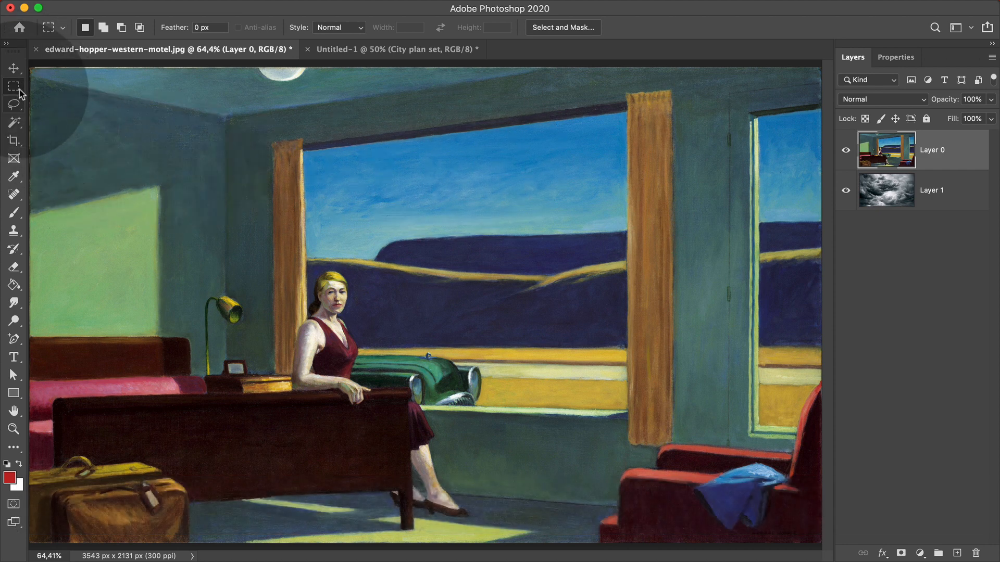
{"action": "right_click", "coordinate": [20, 90]}
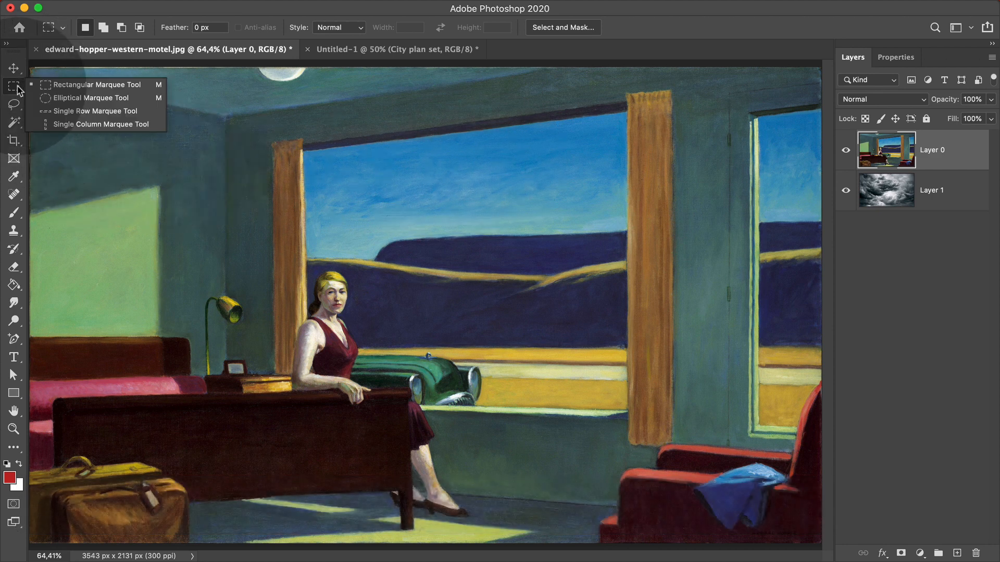
{"action": "left_click", "coordinate": [54, 99]}
{"action": "left_click_drag", "start_coordinate": [301, 142], "coordinate": [578, 329]}
{"action": "key", "text": "shift"}
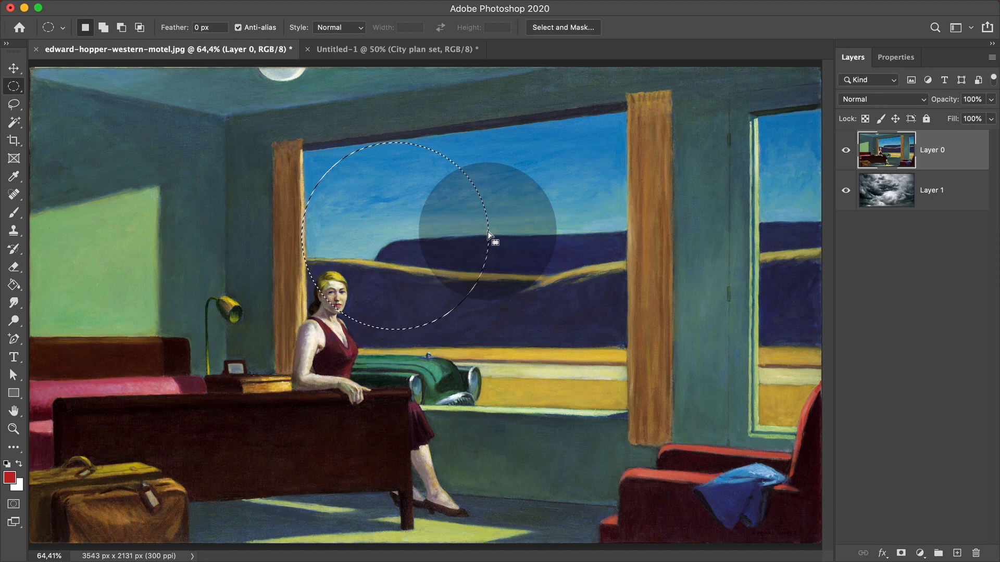
{"action": "left_click_drag", "start_coordinate": [488, 233], "coordinate": [606, 227]}
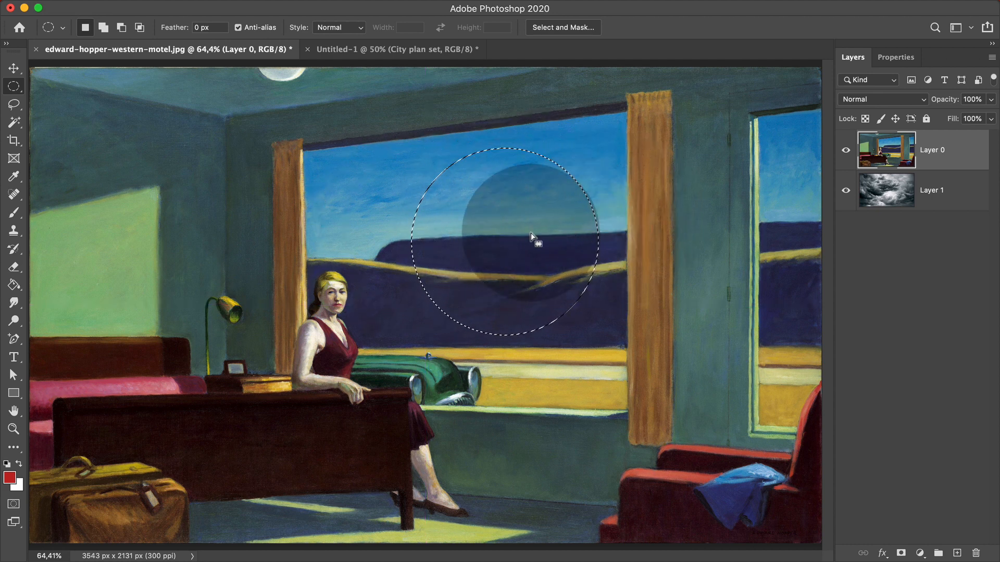
{"action": "left_click_drag", "start_coordinate": [505, 150], "coordinate": [458, 140]}
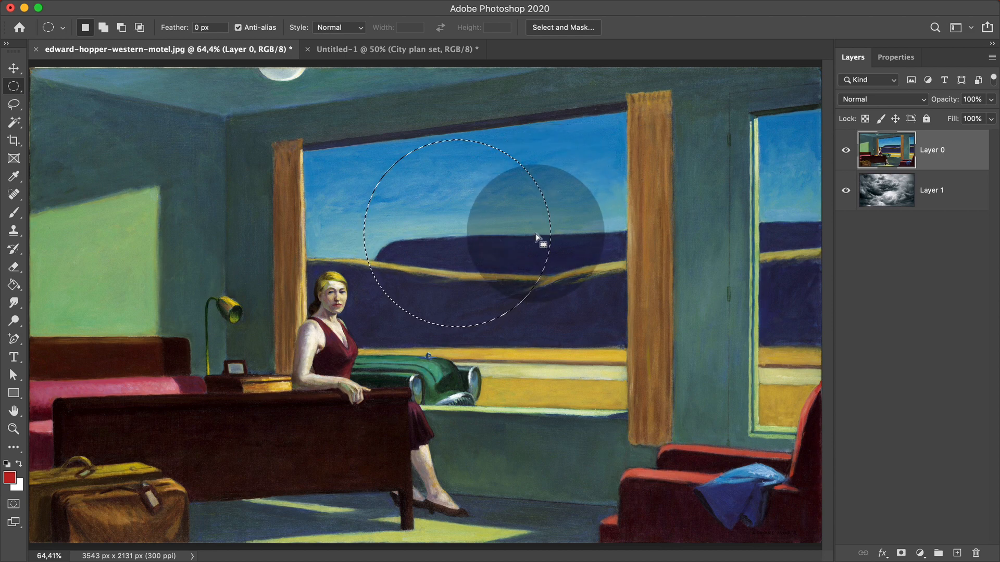
{"action": "key", "text": "super+d"}
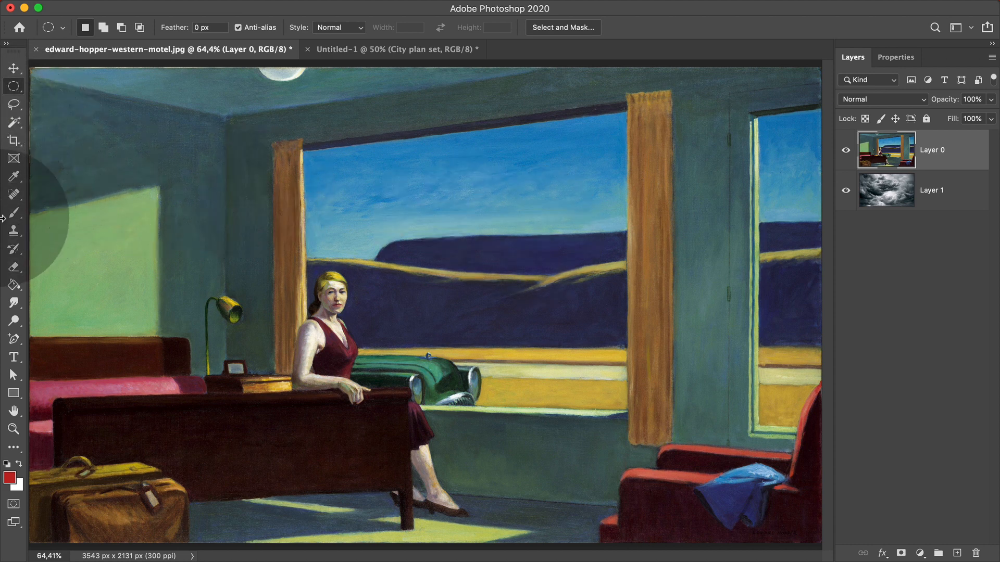
Switch to the Polygonal Lasso and outline the main window's top and right edges.
{"action": "left_click", "coordinate": [17, 106]}
{"action": "right_click", "coordinate": [16, 106]}
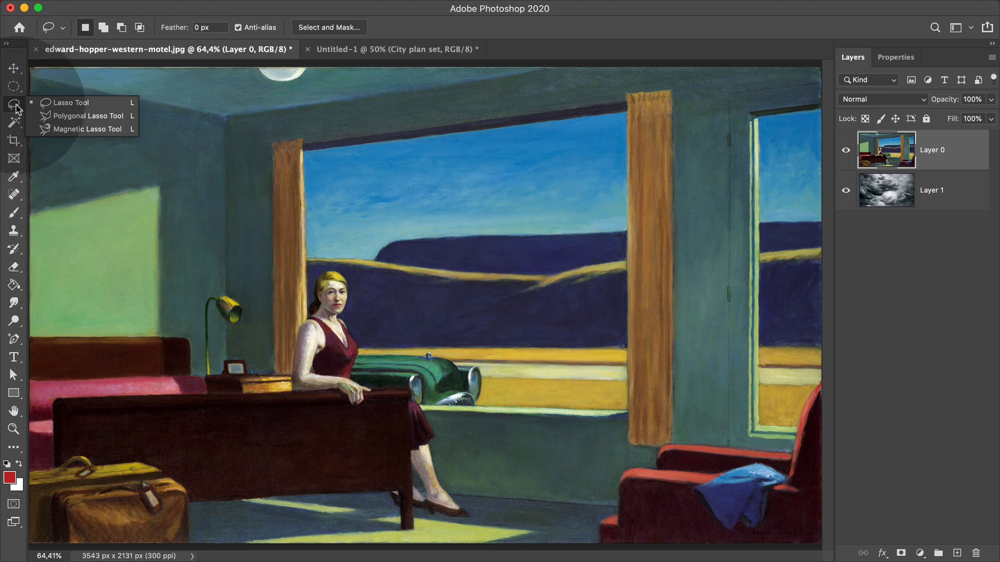
{"action": "left_click", "coordinate": [96, 120]}
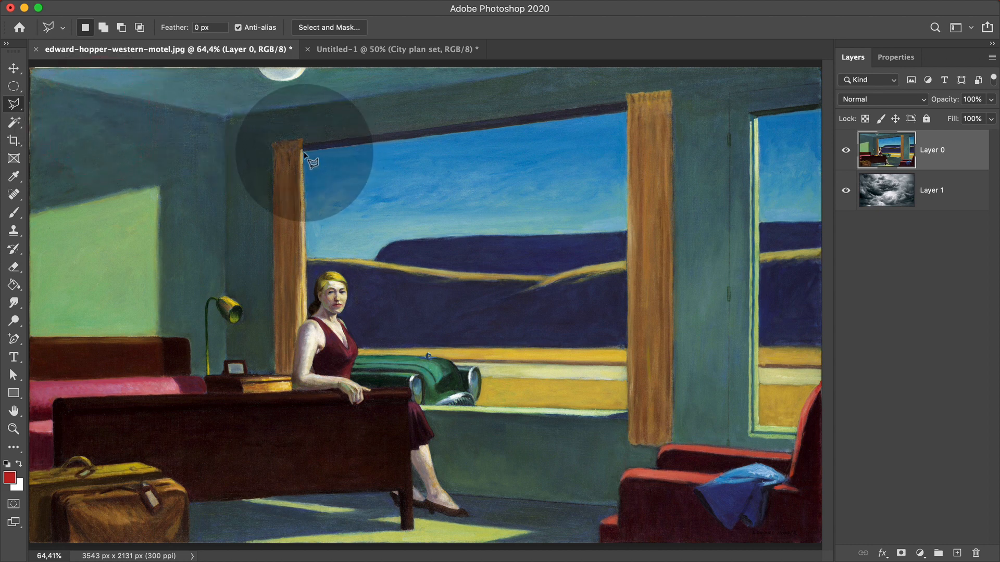
{"action": "left_click", "coordinate": [304, 152]}
{"action": "left_click", "coordinate": [627, 112]}
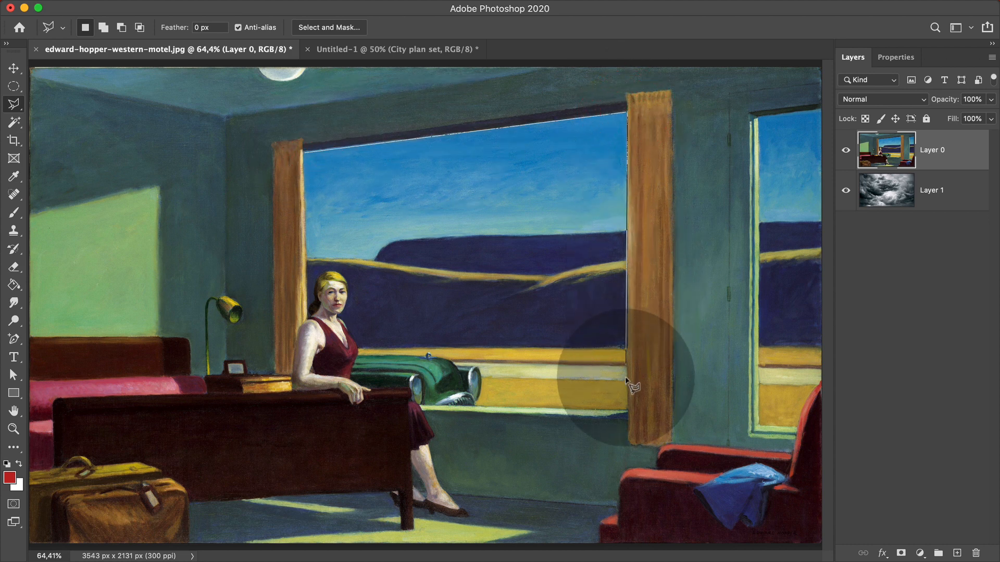
{"action": "left_click", "coordinate": [627, 408]}
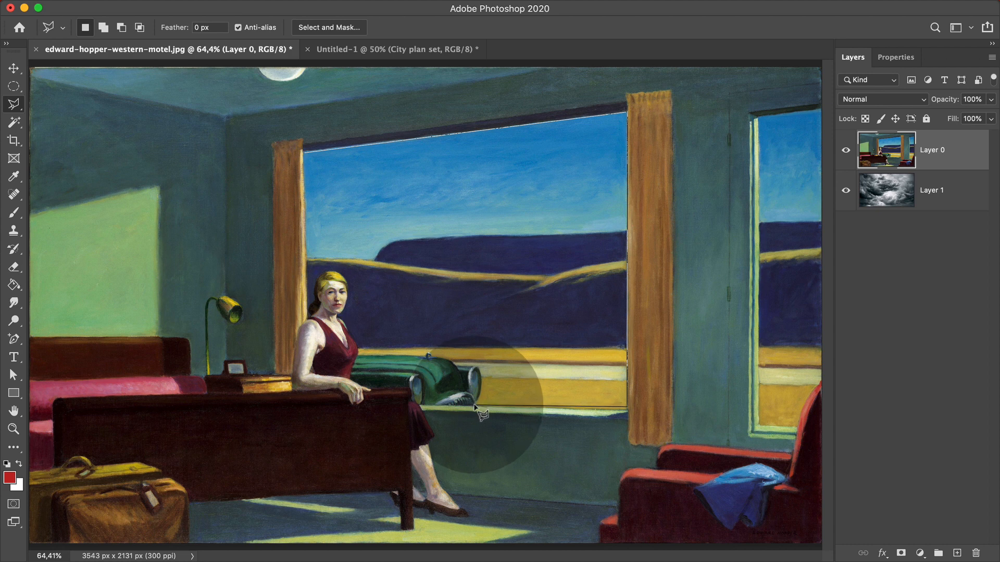
{"action": "left_click", "coordinate": [474, 405]}
{"action": "left_click", "coordinate": [480, 361]}
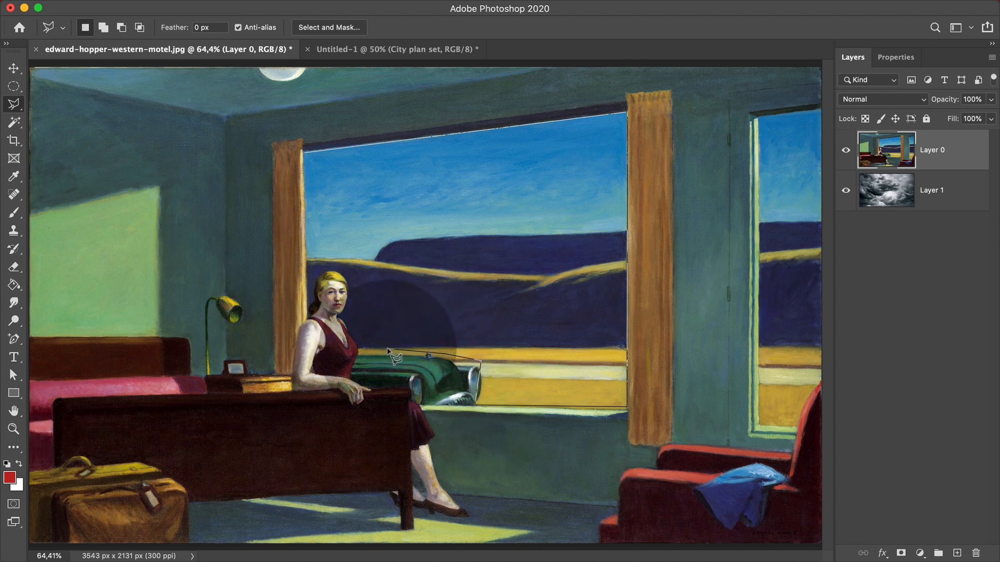
{"action": "key", "text": "BackSpace"}
{"action": "key", "text": "BackSpace"}
{"action": "key", "text": "BackSpace"}
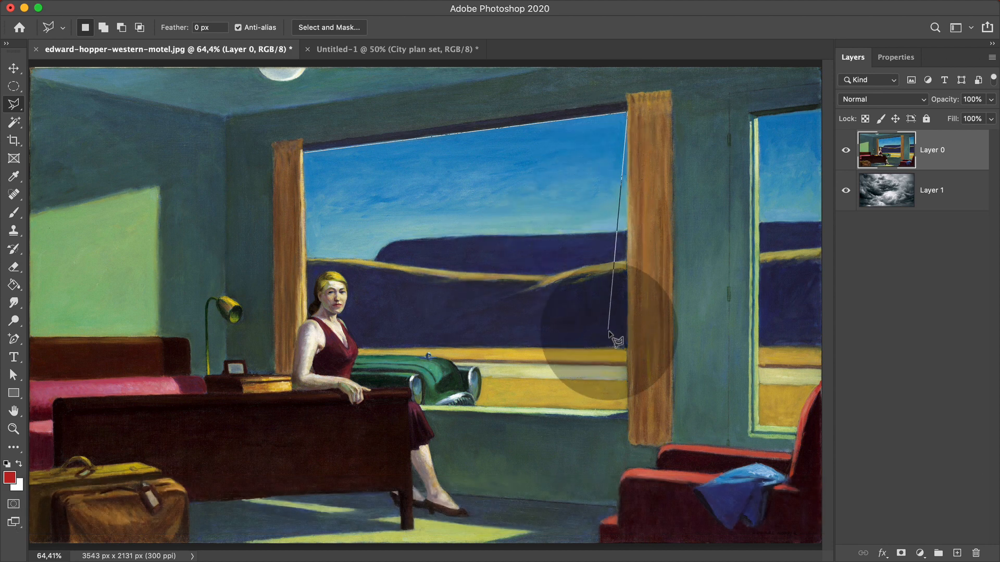
Trace the outline along the car and around the woman's arm, shoulder and head.
{"action": "left_click", "coordinate": [627, 407]}
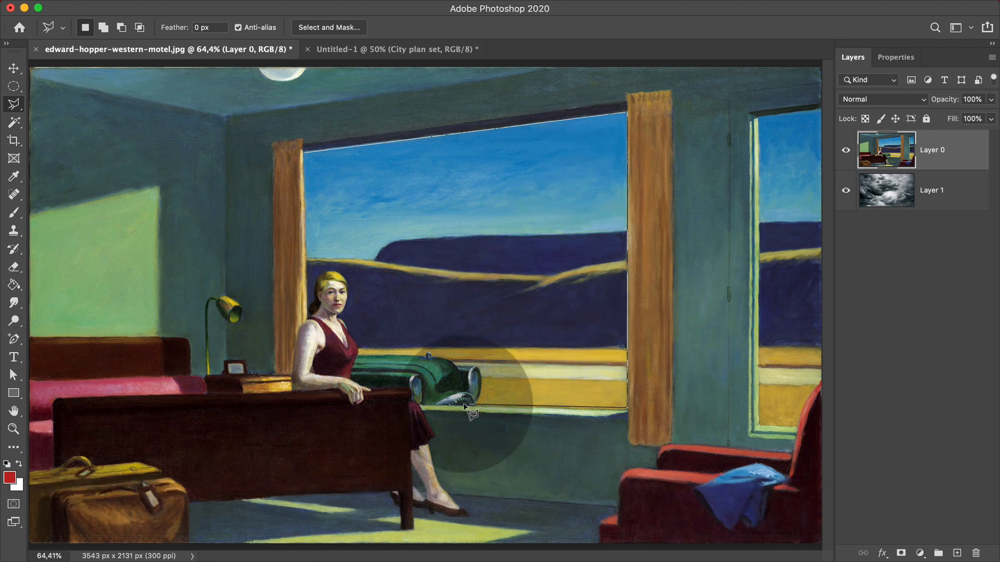
{"action": "left_click", "coordinate": [422, 405]}
{"action": "left_click", "coordinate": [411, 380]}
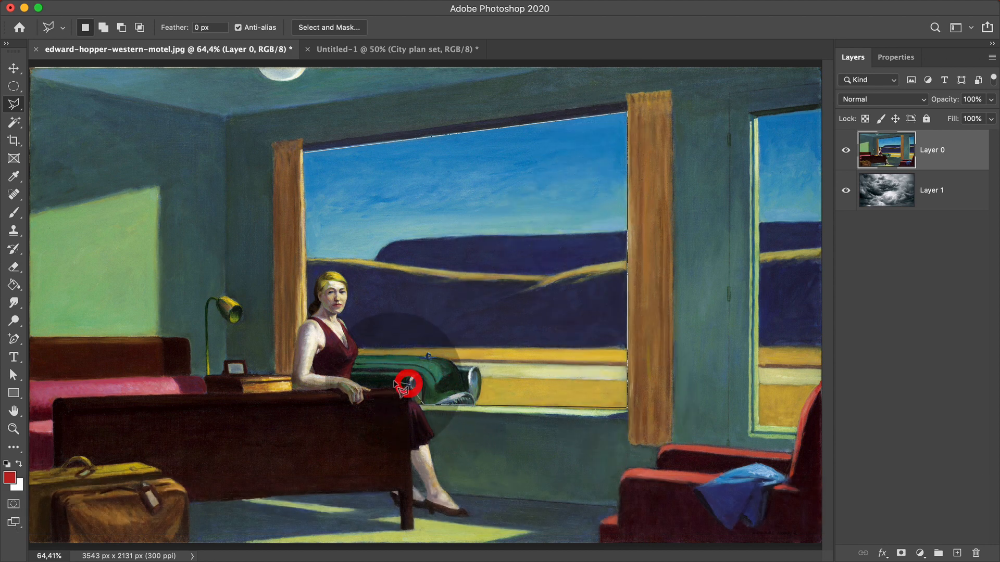
{"action": "left_click", "coordinate": [365, 385]}
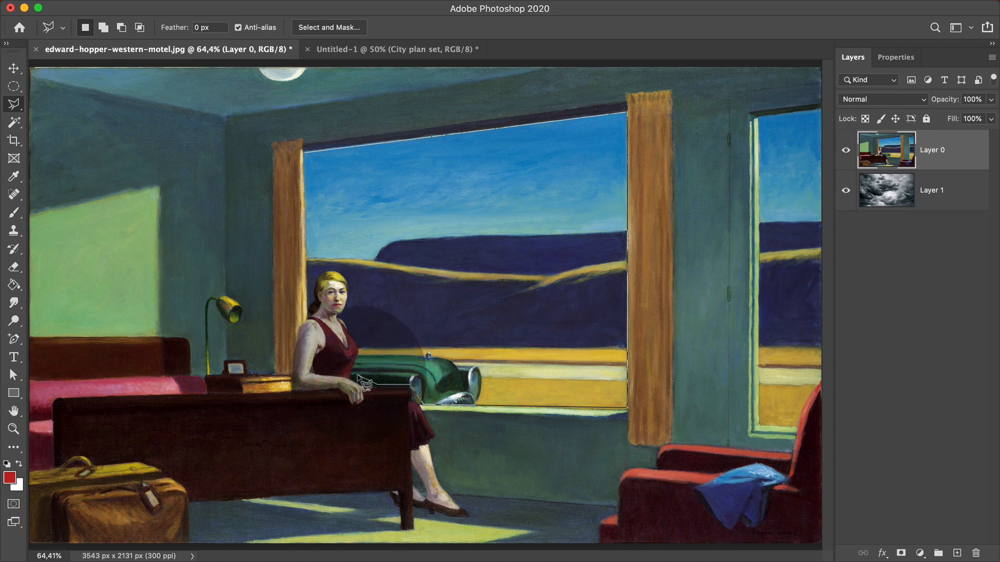
{"action": "left_click", "coordinate": [358, 374]}
{"action": "left_click", "coordinate": [365, 346]}
{"action": "left_click", "coordinate": [352, 319]}
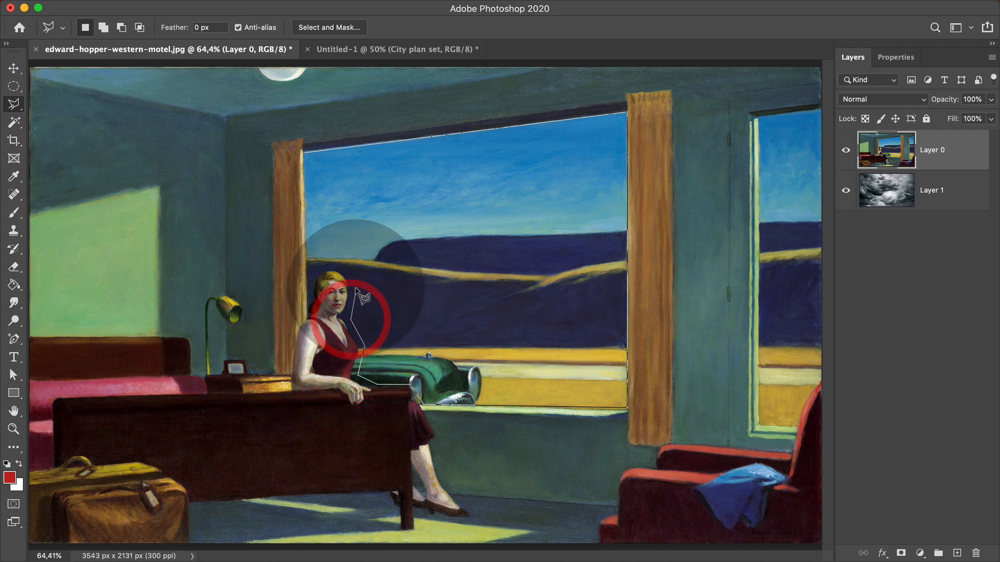
{"action": "left_click", "coordinate": [353, 284]}
{"action": "left_click", "coordinate": [342, 269]}
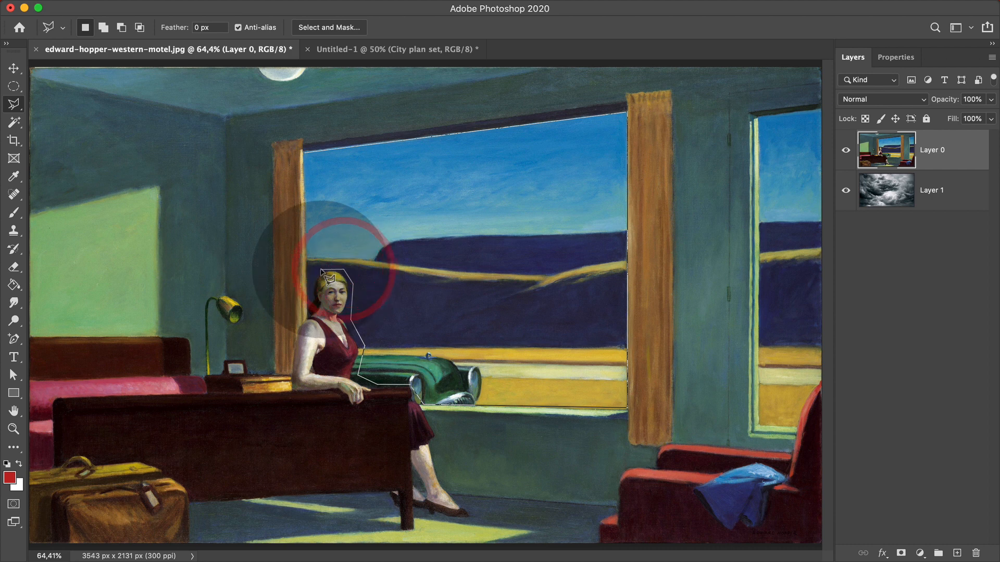
{"action": "left_click", "coordinate": [320, 272]}
{"action": "left_click", "coordinate": [312, 289]}
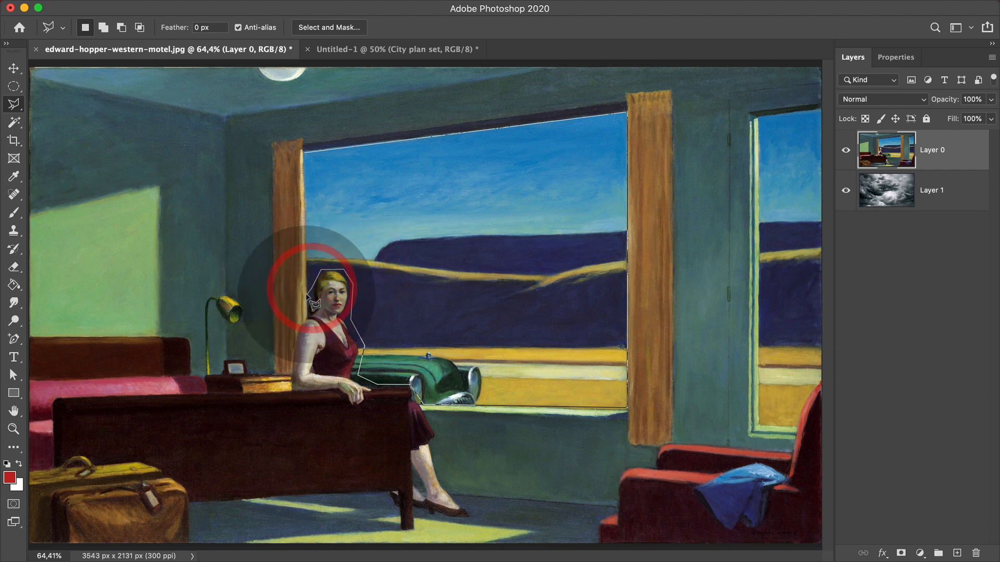
{"action": "left_click", "coordinate": [309, 290]}
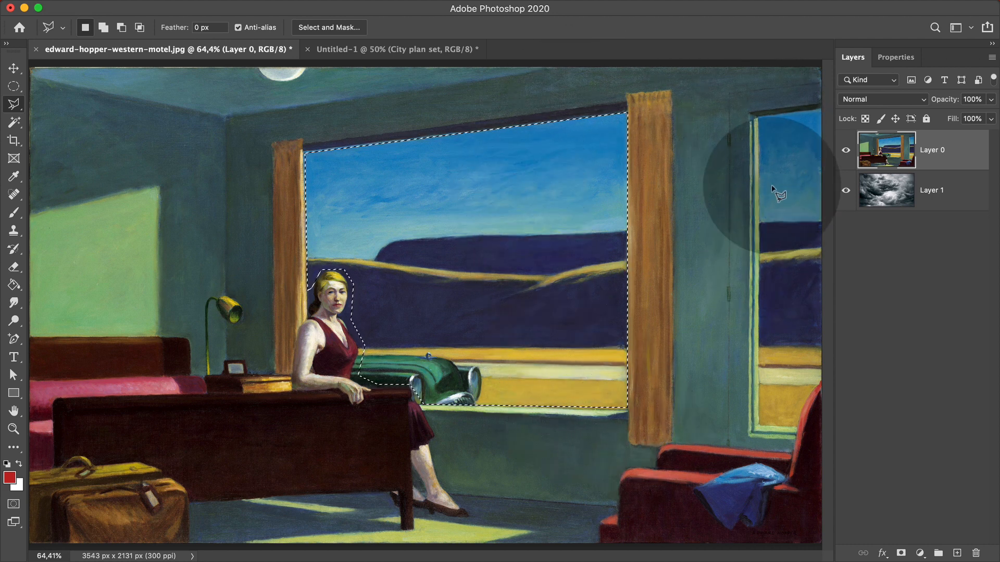
Add the right-hand window's sky to the selection and fit the painting on screen.
{"action": "key", "text": "shift"}
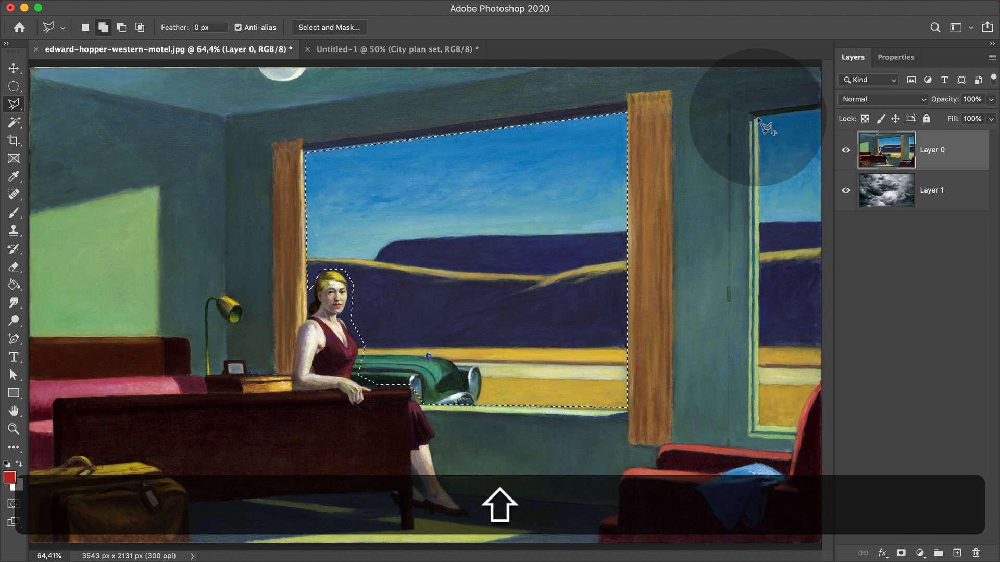
{"action": "left_click", "coordinate": [757, 117], "text": "shift"}
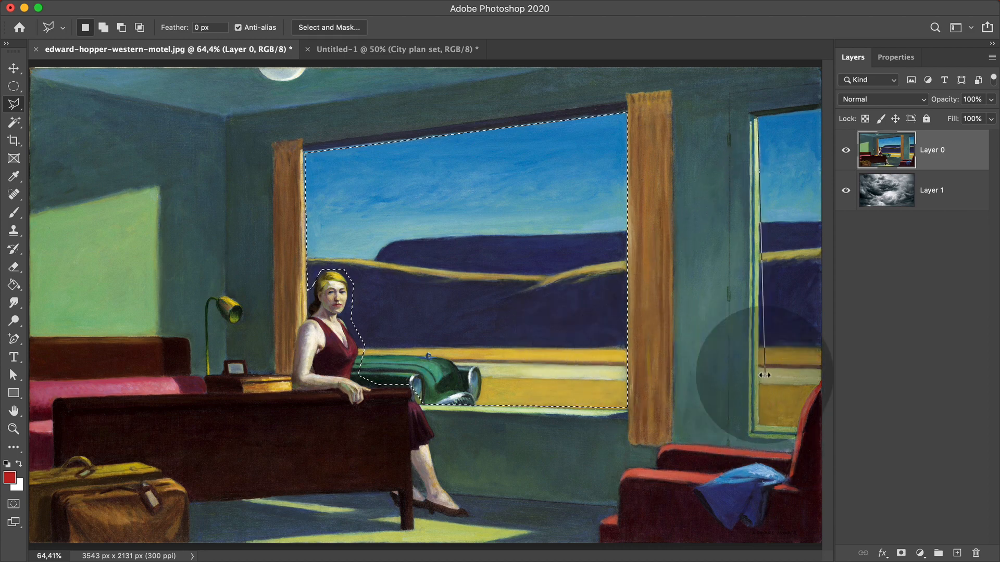
{"action": "key", "text": "space"}
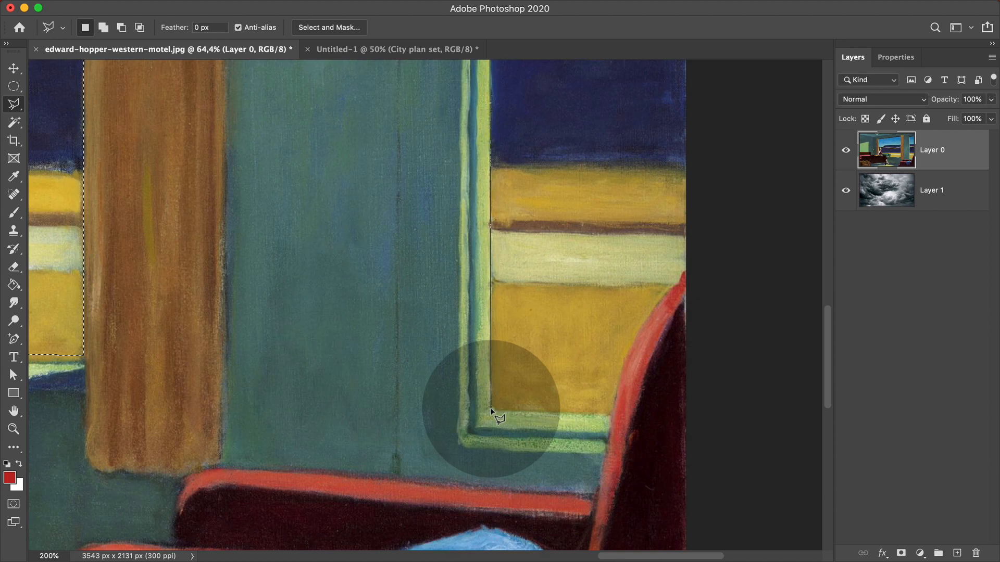
{"action": "left_click", "coordinate": [491, 409]}
{"action": "left_click", "coordinate": [606, 415]}
{"action": "left_click", "coordinate": [643, 313]}
{"action": "left_click", "coordinate": [692, 262]}
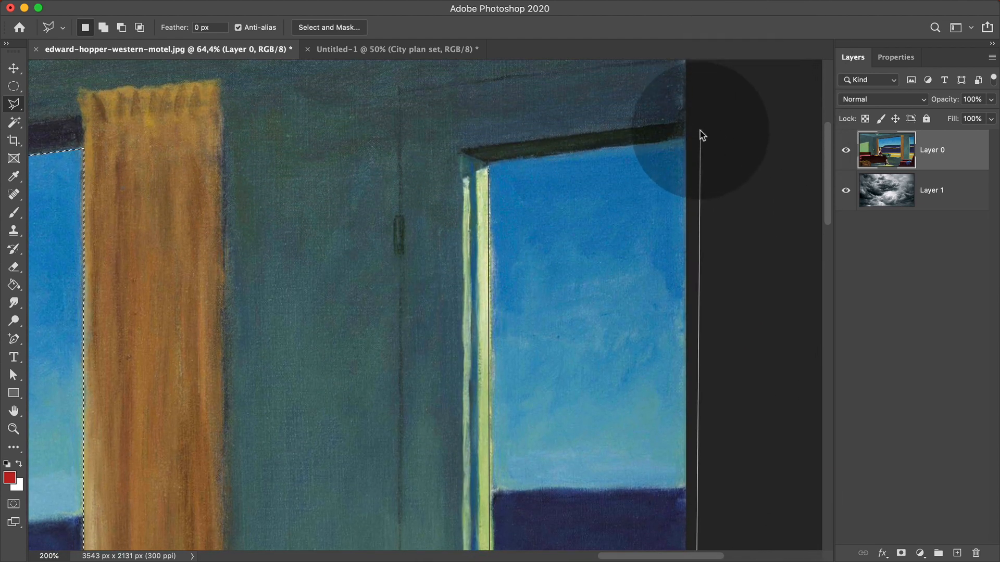
{"action": "left_click", "coordinate": [697, 136]}
{"action": "left_click", "coordinate": [487, 165]}
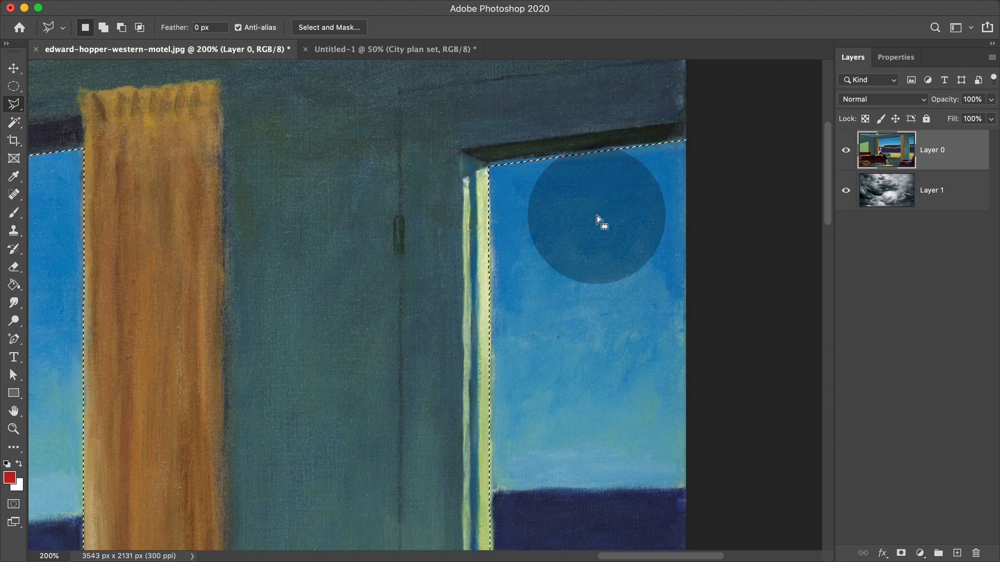
{"action": "key", "text": "super+0"}
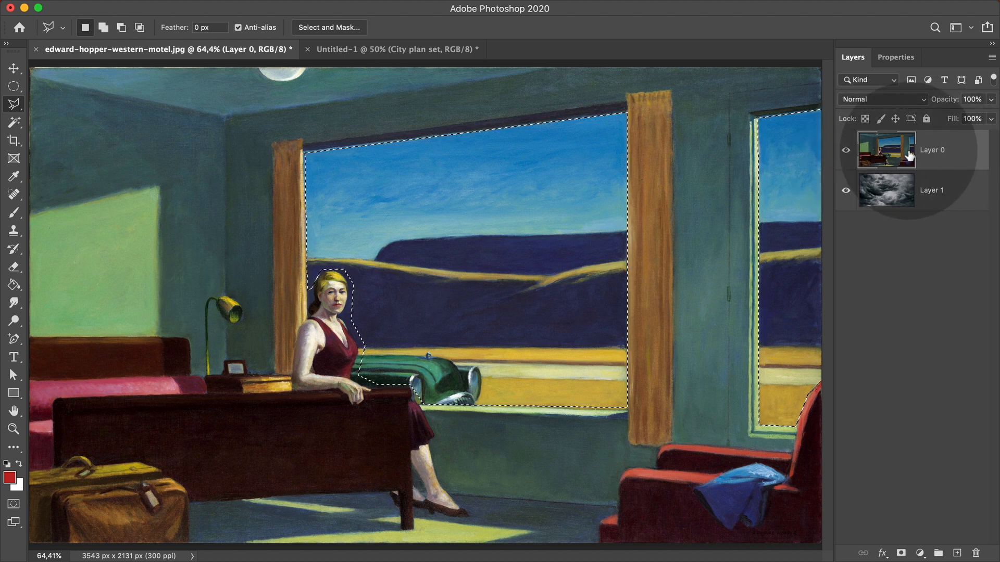
Delete the selected sky on Layer 0 to show storm clouds in both windows, then deselect.
{"action": "key", "text": "BackSpace"}
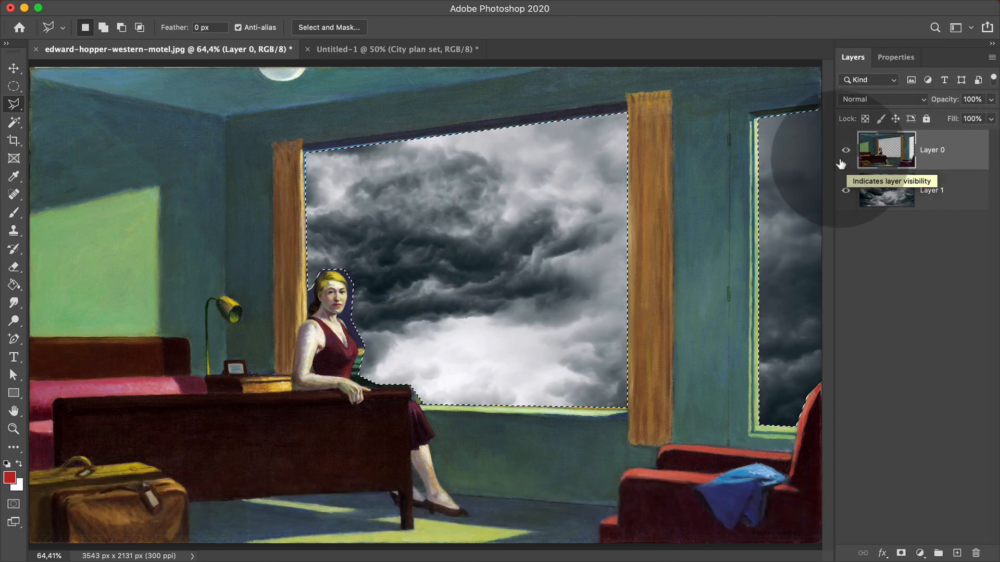
{"action": "key", "text": "super+d"}
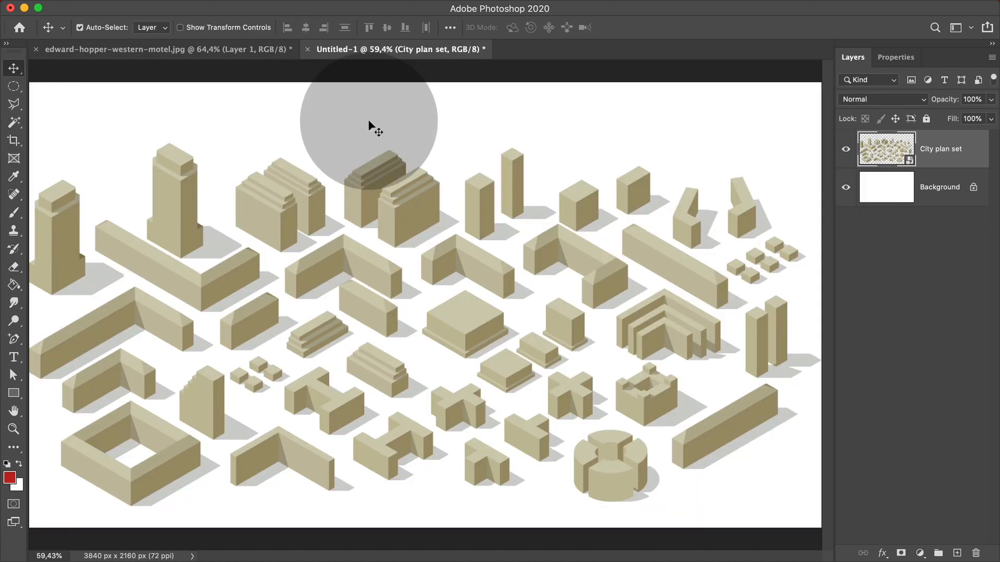
Choose the Magic Wand Tool and set its Tolerance to 1.
{"action": "left_click", "coordinate": [17, 127]}
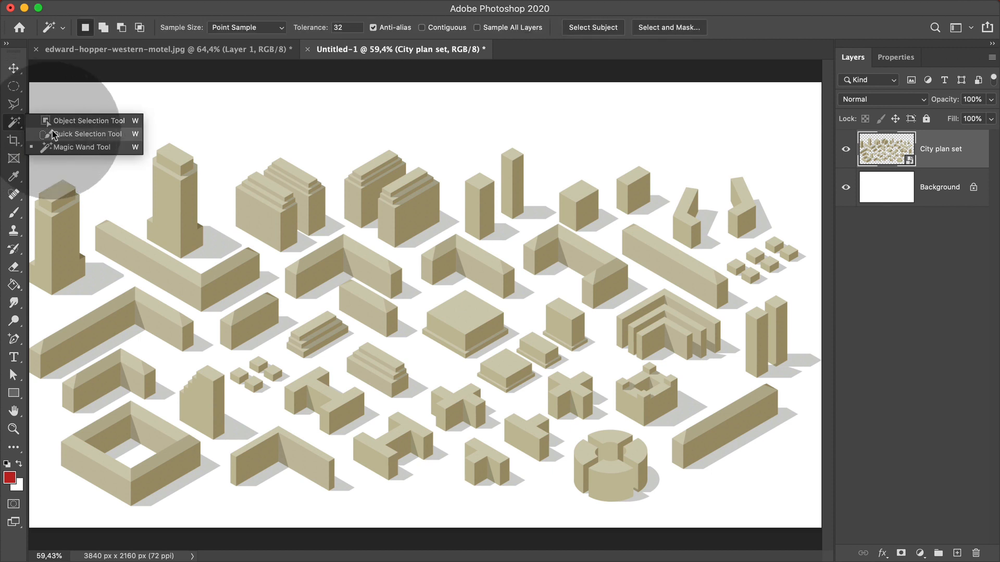
{"action": "left_click", "coordinate": [89, 147]}
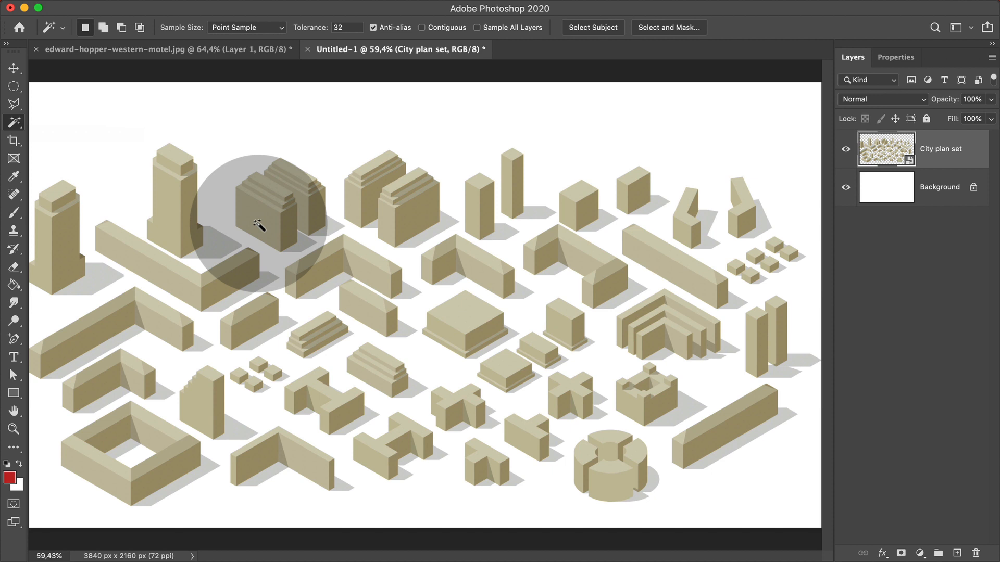
{"action": "double_click", "coordinate": [339, 27]}
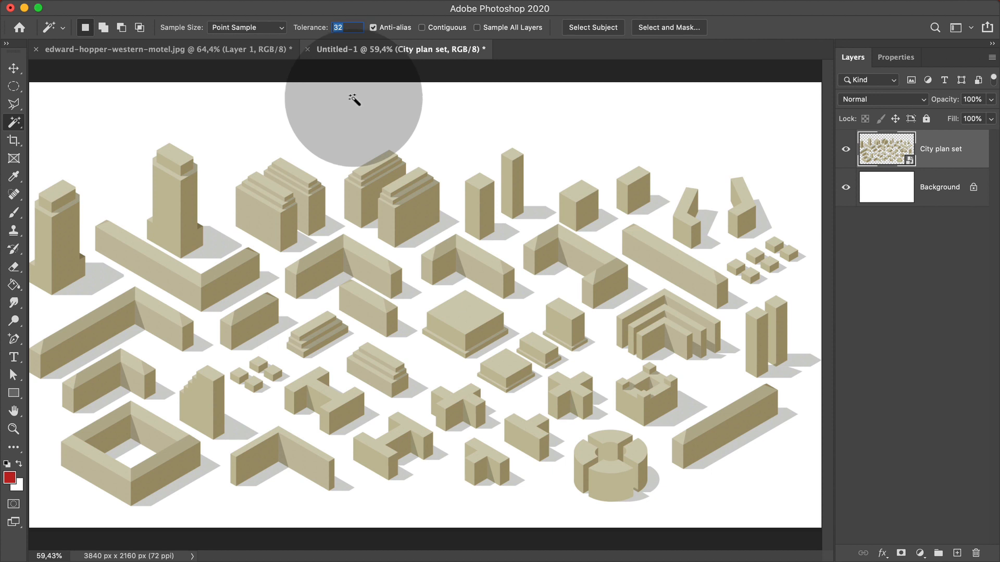
{"action": "type", "text": "1"}
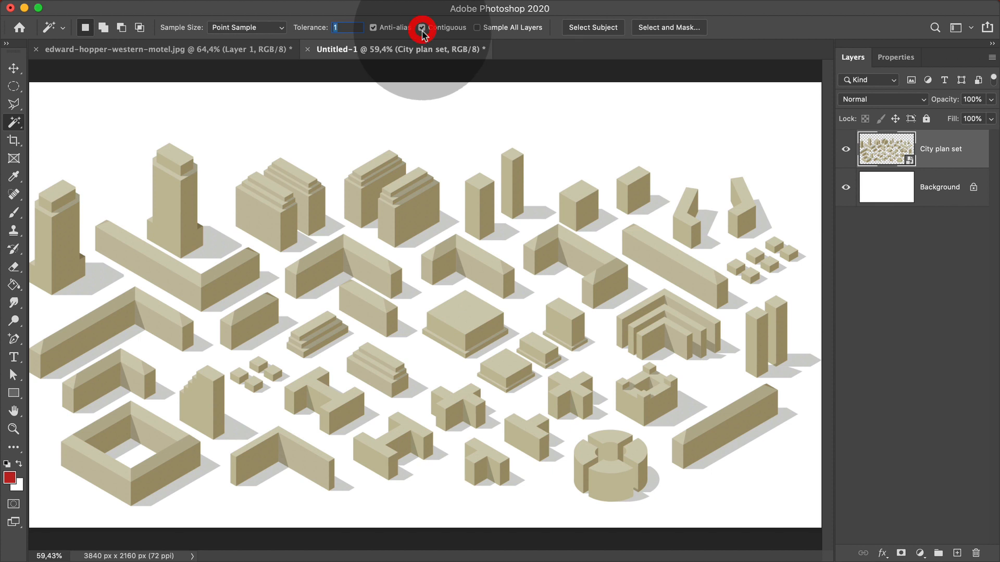
Turn off Contiguous and click the white background to select it across the whole canvas.
{"action": "left_click", "coordinate": [413, 223]}
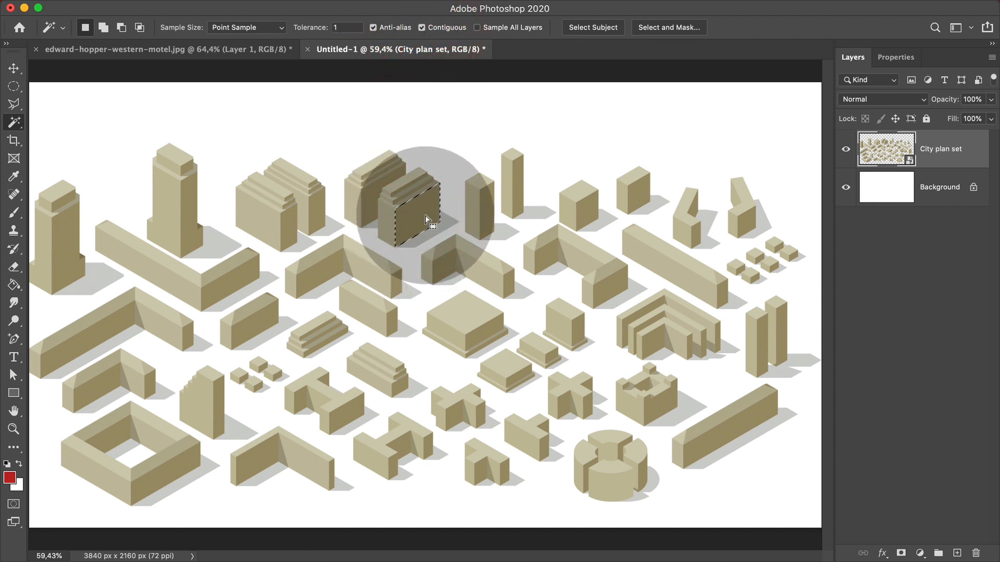
{"action": "key", "text": "super+d"}
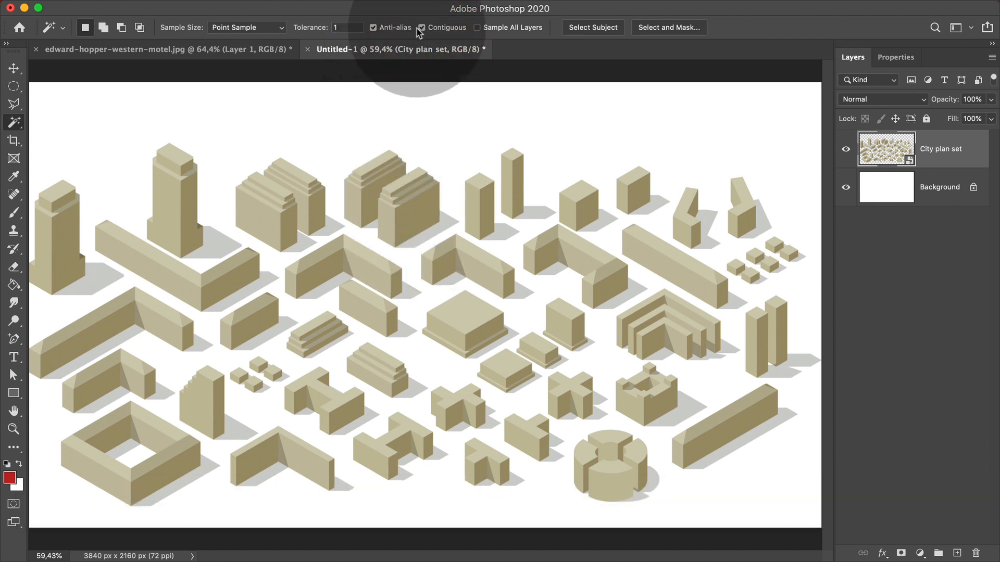
{"action": "left_click", "coordinate": [421, 28]}
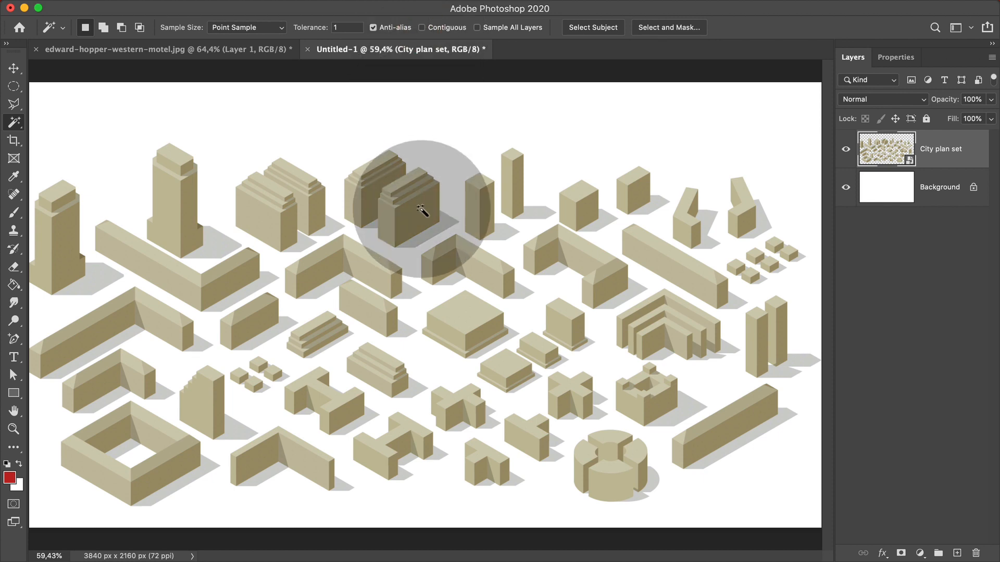
{"action": "left_click", "coordinate": [420, 208]}
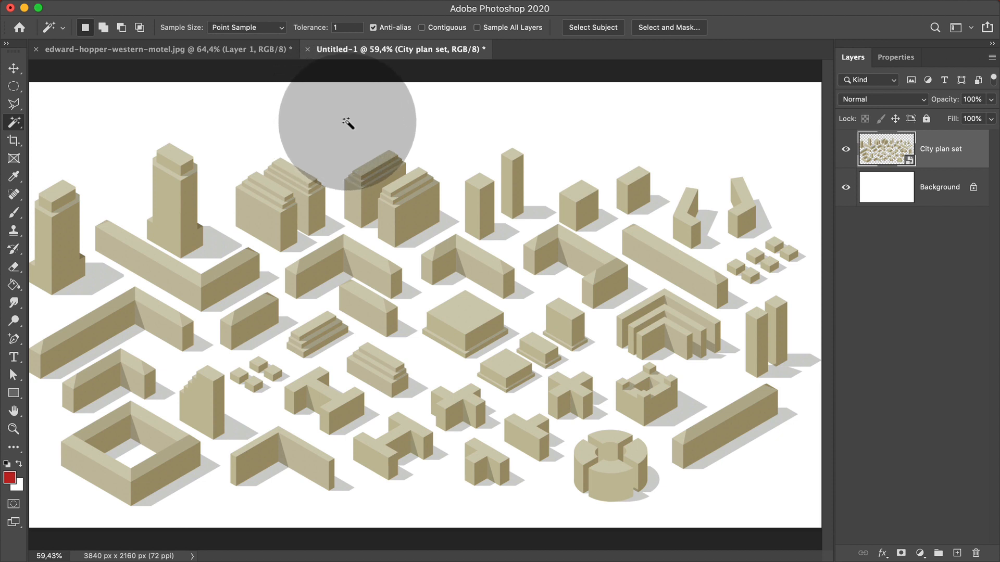
{"action": "left_click", "coordinate": [384, 131]}
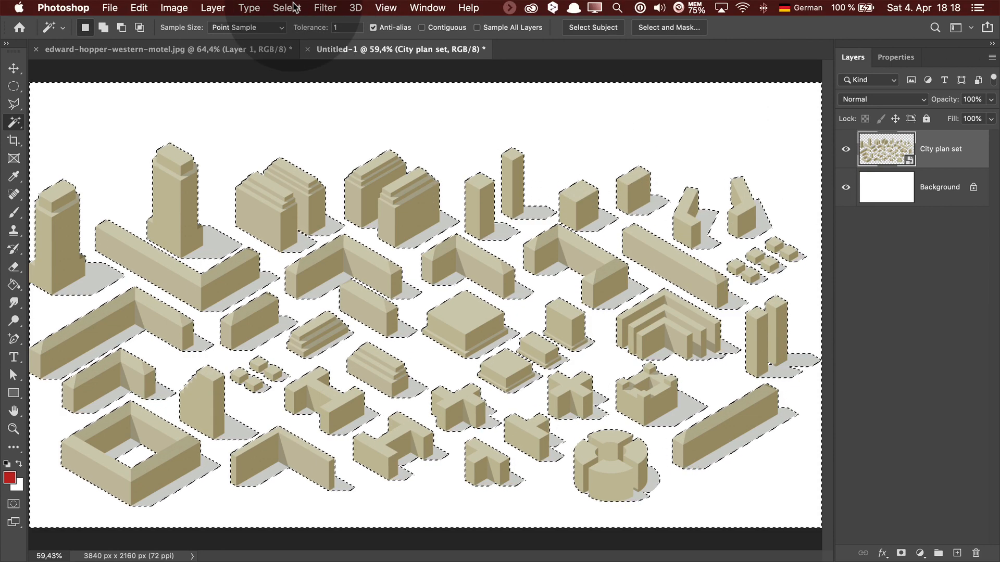
Invert the selection with Select > Inverse so the buildings are selected.
{"action": "left_click", "coordinate": [287, 7]}
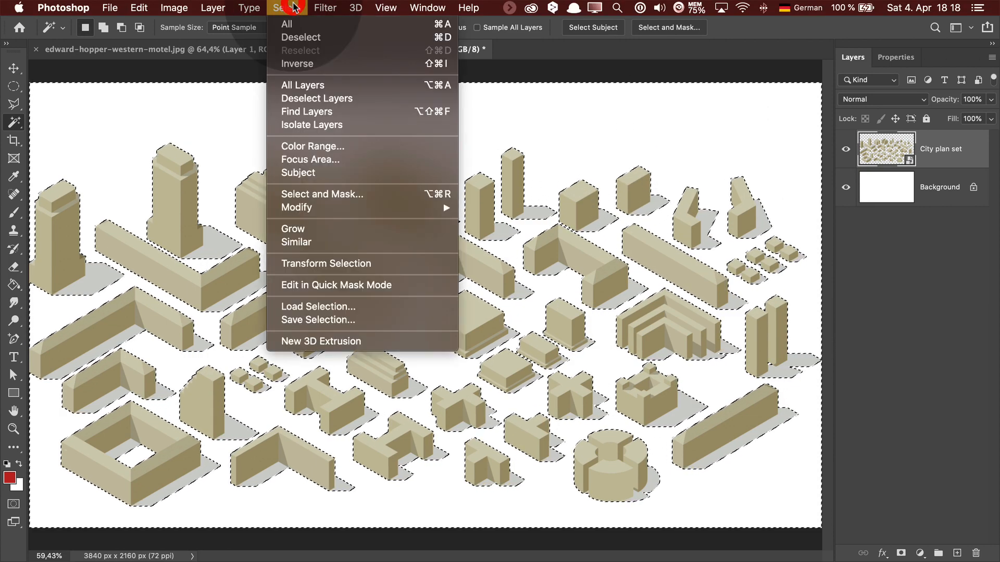
{"action": "left_click", "coordinate": [302, 64]}
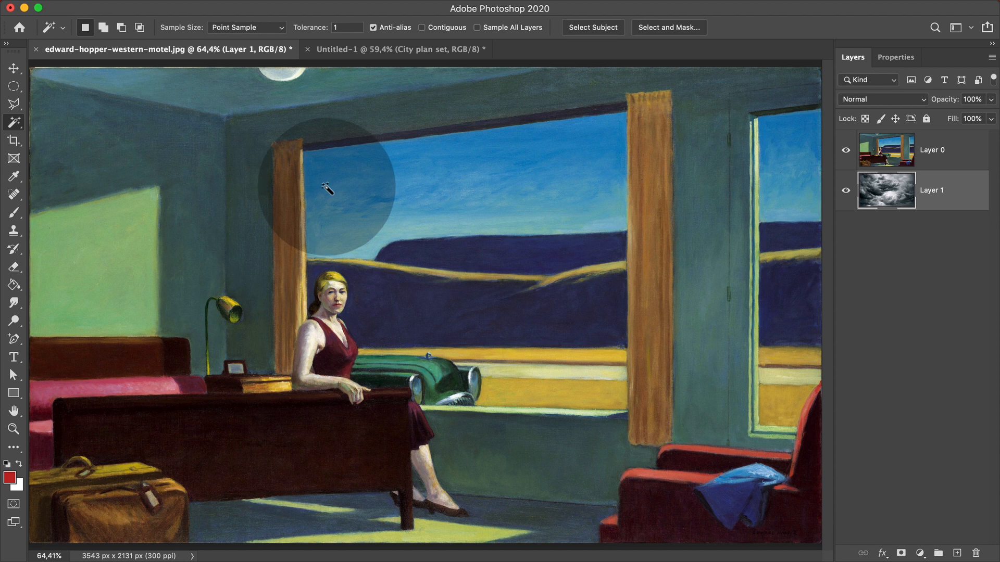
With the Polygonal Lasso, outline from the curtain top around the woman's hair and head.
{"action": "left_click", "coordinate": [14, 104]}
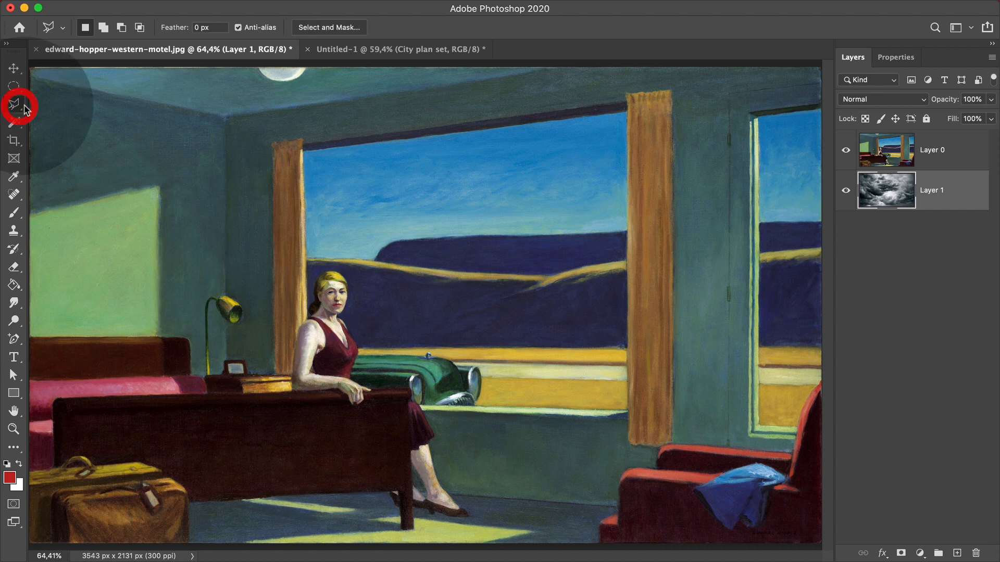
{"action": "left_click", "coordinate": [302, 152]}
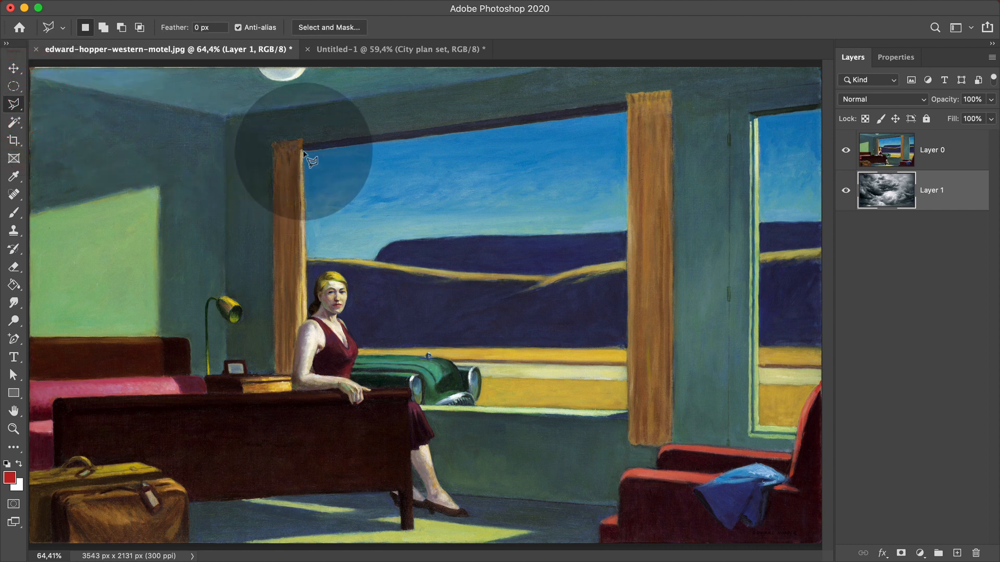
{"action": "left_click", "coordinate": [308, 298]}
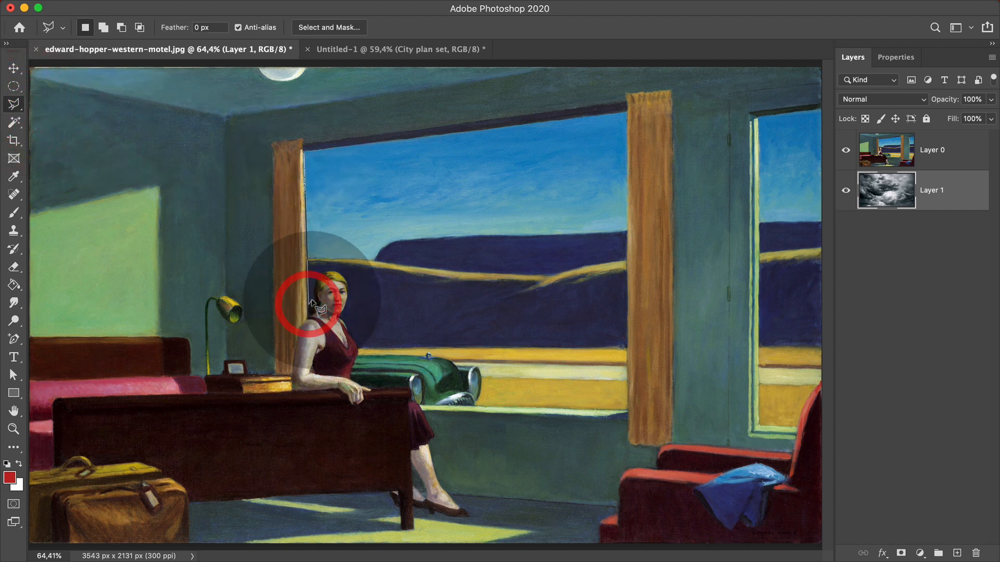
{"action": "left_click", "coordinate": [319, 268]}
{"action": "left_click", "coordinate": [332, 266]}
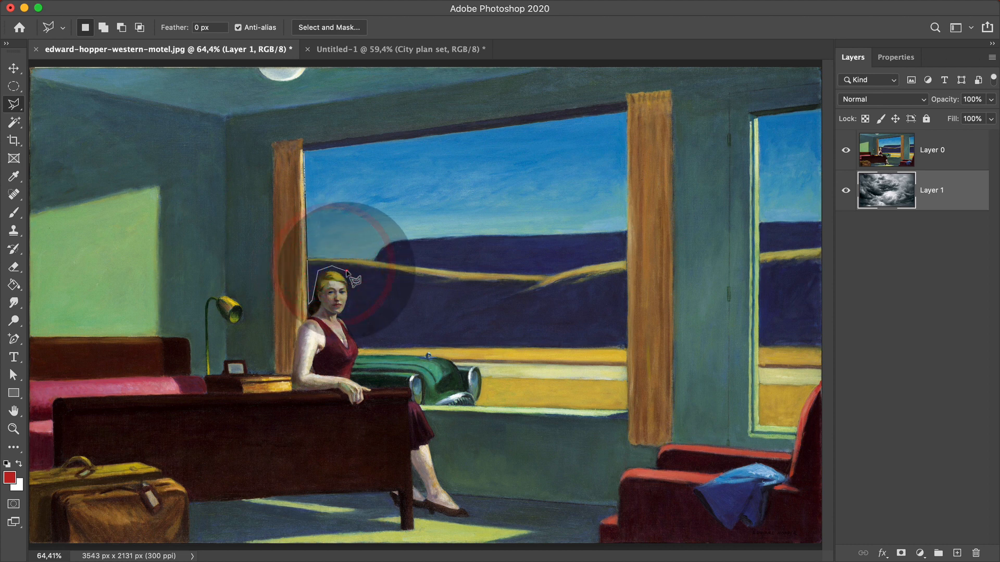
{"action": "left_click", "coordinate": [347, 273]}
{"action": "left_click", "coordinate": [356, 293]}
{"action": "left_click", "coordinate": [360, 347]}
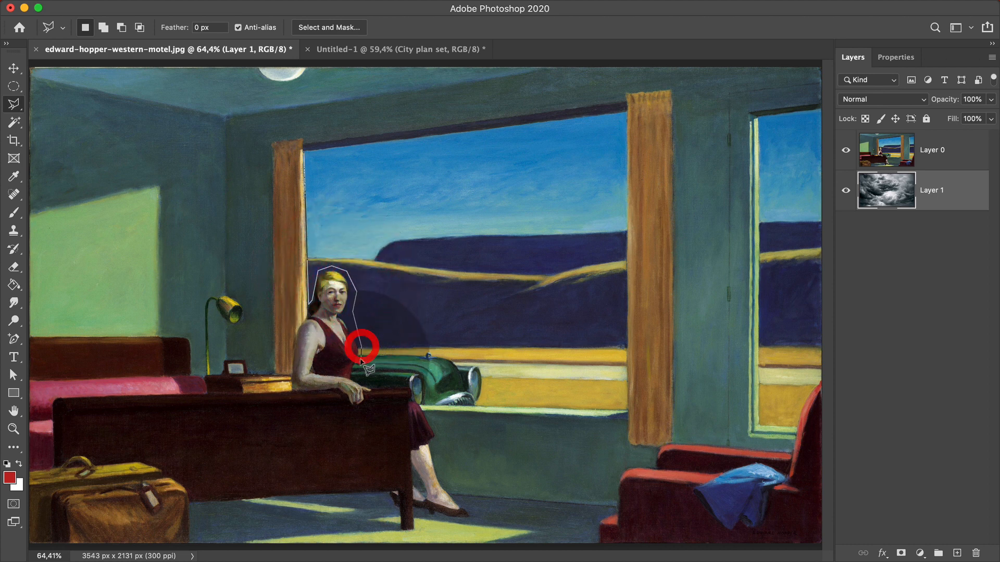
Close the outline along her arm, the car and the window's right corners, then enter Quick Mask.
{"action": "left_click", "coordinate": [358, 375]}
{"action": "left_click", "coordinate": [368, 383]}
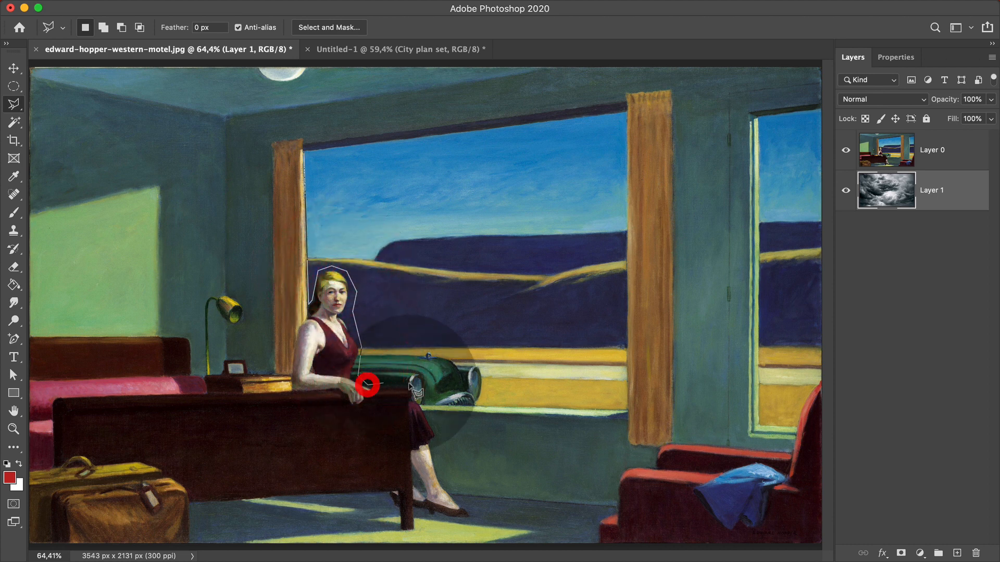
{"action": "left_click", "coordinate": [412, 384]}
{"action": "left_click", "coordinate": [420, 400]}
{"action": "left_click", "coordinate": [624, 406]}
{"action": "left_click", "coordinate": [625, 116]}
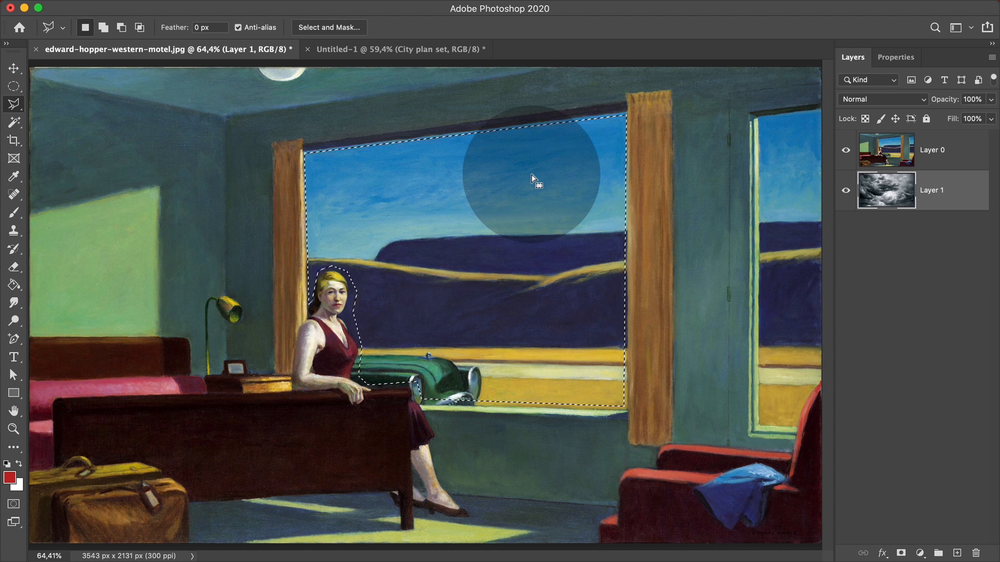
{"action": "key", "text": "q"}
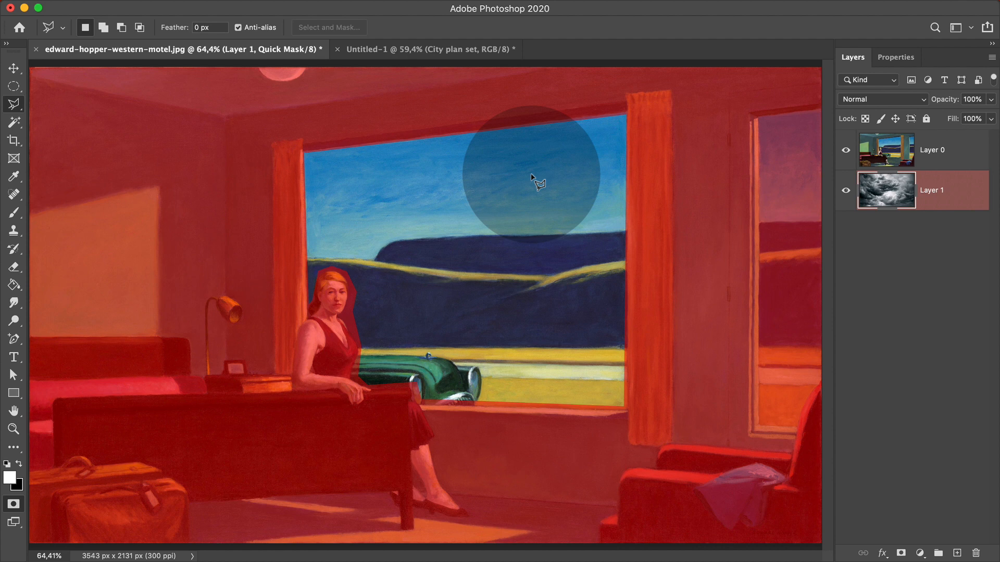
Brush a V-shaped streak on the upper-left wall in Quick Mask, then exit back to a selection.
{"action": "left_click", "coordinate": [14, 212]}
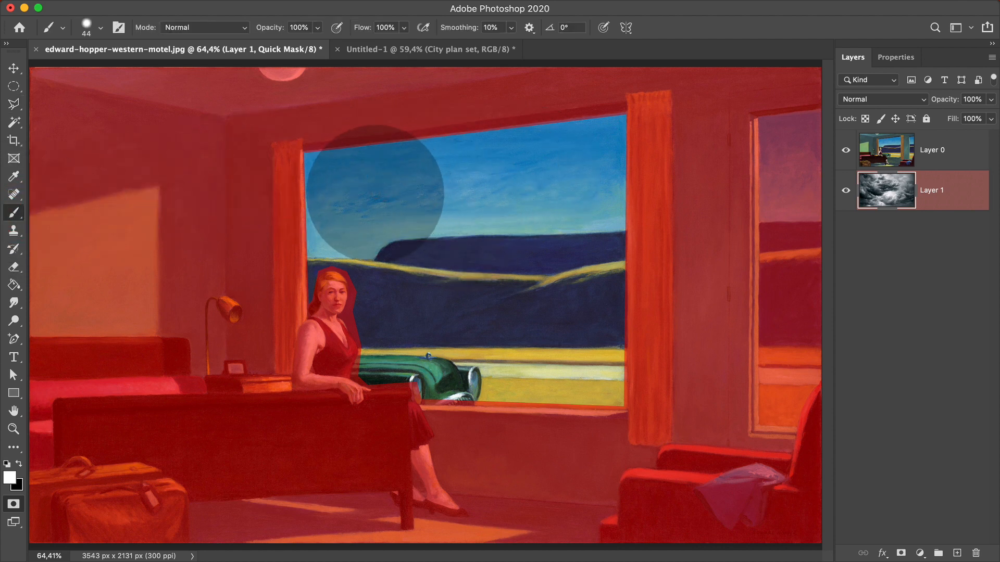
{"action": "mouse_move", "coordinate": [176, 144]}
{"action": "left_mouse_down"}
{"action": "mouse_move", "coordinate": [232, 132]}
{"action": "mouse_move", "coordinate": [232, 103]}
{"action": "mouse_move", "coordinate": [406, 107]}
{"action": "mouse_move", "coordinate": [279, 183]}
{"action": "mouse_move", "coordinate": [278, 286]}
{"action": "left_mouse_up"}
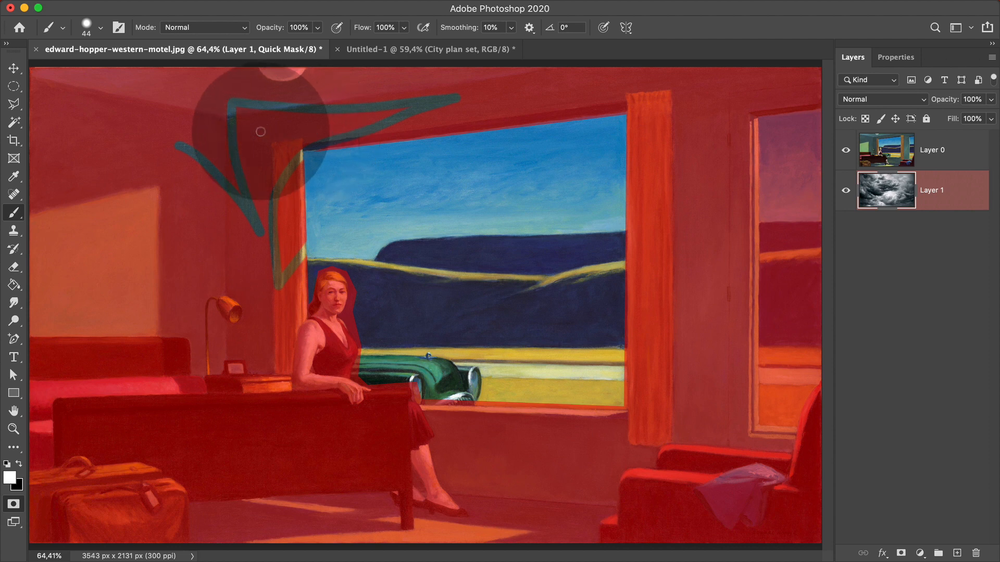
{"action": "key", "text": "q"}
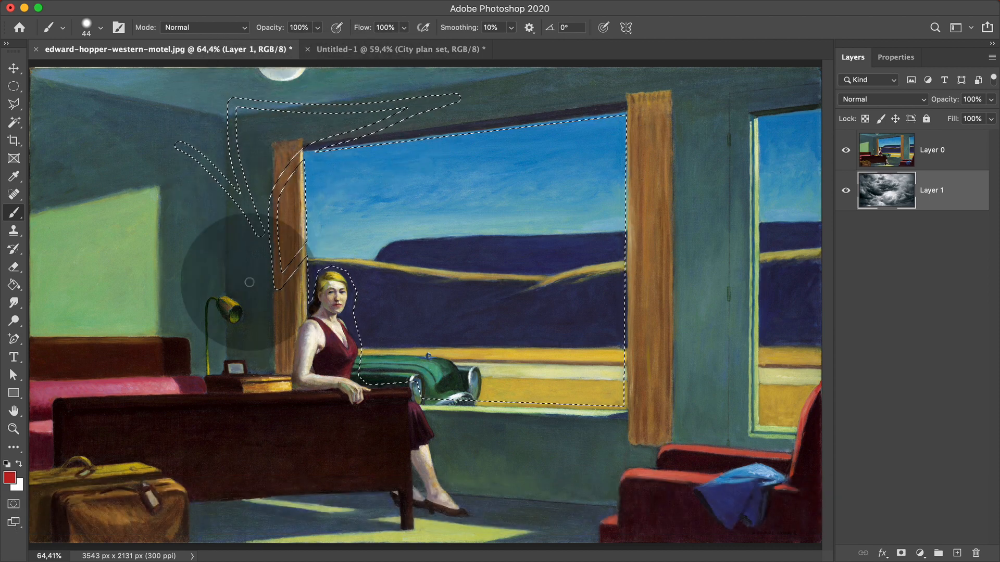
Switch the motel painting back into Quick Mask mode with Q.
{"action": "key", "text": "q"}
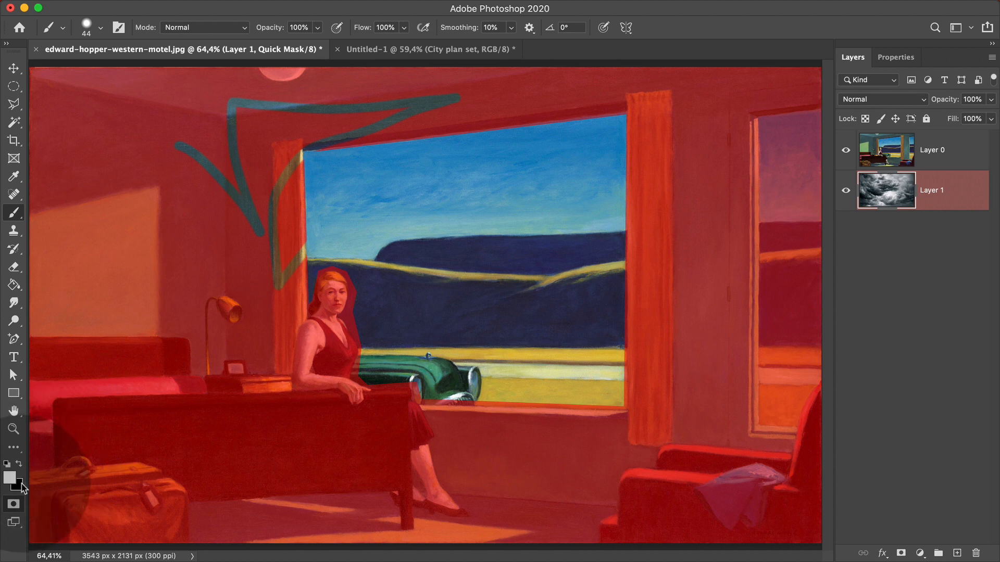
Reset colours to black and mask over the stray strokes near the window frame.
{"action": "key", "text": "d"}
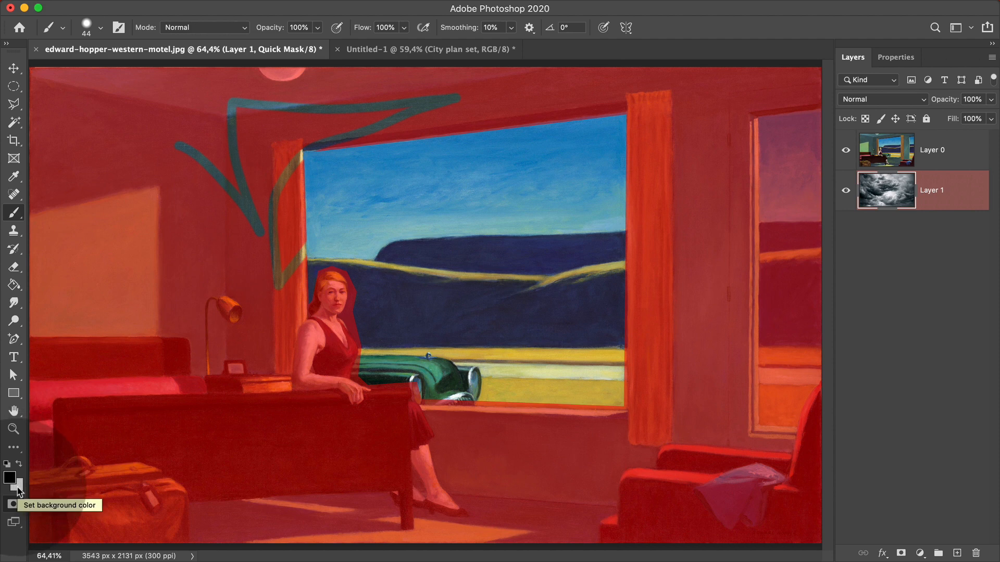
{"action": "key", "text": "x"}
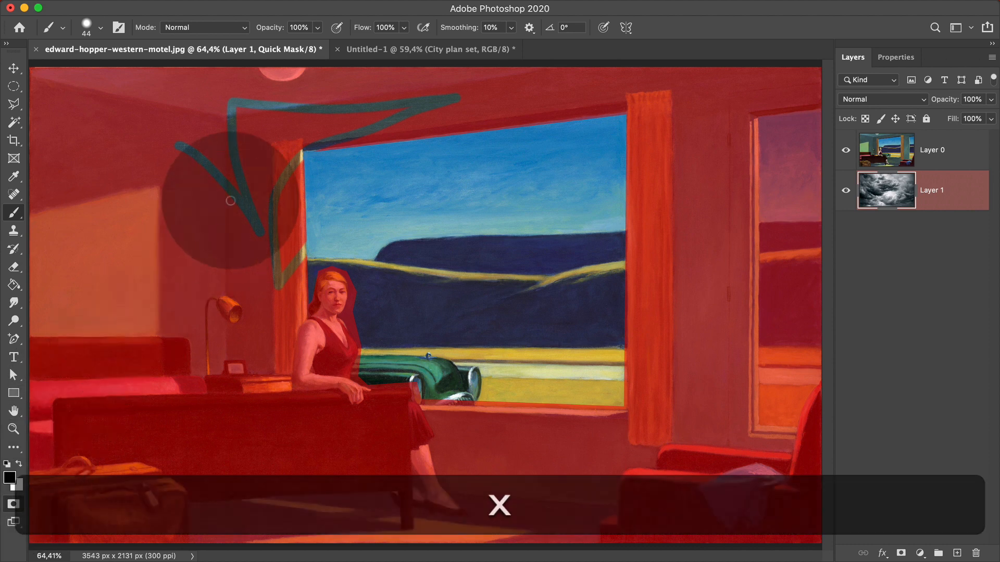
{"action": "mouse_move", "coordinate": [237, 141]}
{"action": "left_mouse_down"}
{"action": "mouse_move", "coordinate": [234, 199]}
{"action": "mouse_move", "coordinate": [230, 119]}
{"action": "mouse_move", "coordinate": [244, 215]}
{"action": "mouse_move", "coordinate": [296, 170]}
{"action": "mouse_move", "coordinate": [301, 148]}
{"action": "mouse_move", "coordinate": [294, 188]}
{"action": "mouse_move", "coordinate": [289, 156]}
{"action": "mouse_move", "coordinate": [283, 186]}
{"action": "left_mouse_up"}
Enlarge the brush to 91 px and mask over the teal V-shaped streak on the upper-left wall.
{"action": "left_click", "coordinate": [101, 27]}
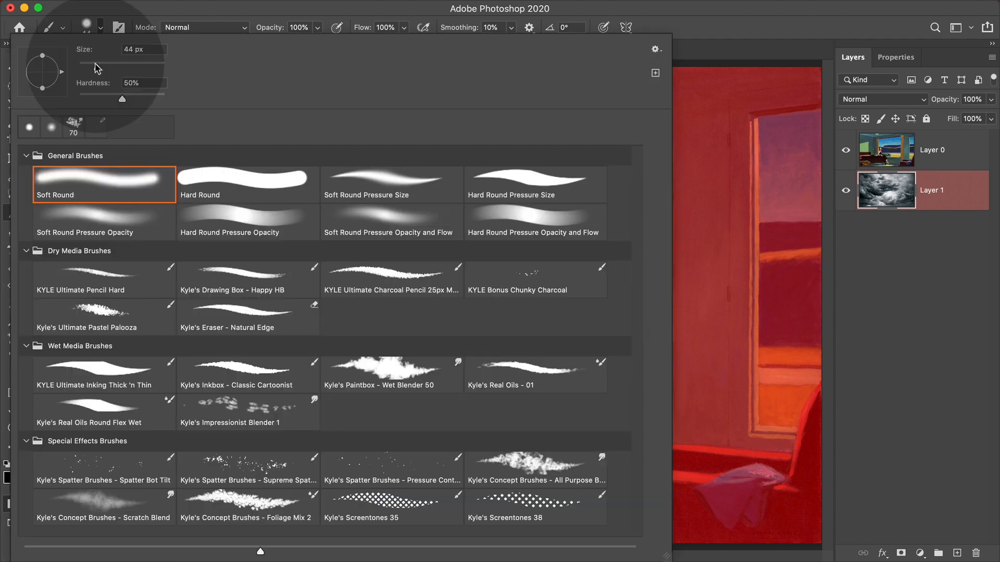
{"action": "left_click_drag", "start_coordinate": [98, 68], "coordinate": [110, 68]}
{"action": "key", "text": "Return"}
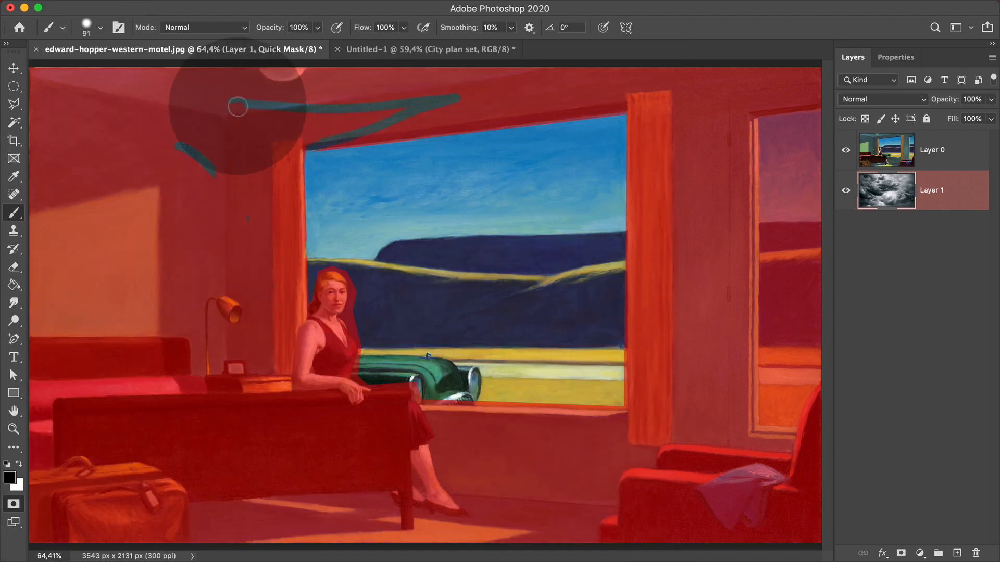
{"action": "mouse_move", "coordinate": [238, 105]}
{"action": "left_mouse_down"}
{"action": "mouse_move", "coordinate": [477, 98]}
{"action": "mouse_move", "coordinate": [383, 115]}
{"action": "mouse_move", "coordinate": [395, 108]}
{"action": "mouse_move", "coordinate": [451, 105]}
{"action": "mouse_move", "coordinate": [293, 139]}
{"action": "mouse_move", "coordinate": [389, 125]}
{"action": "mouse_move", "coordinate": [297, 142]}
{"action": "mouse_move", "coordinate": [322, 138]}
{"action": "left_mouse_up"}
{"action": "mouse_move", "coordinate": [163, 145]}
{"action": "left_mouse_down"}
{"action": "mouse_move", "coordinate": [206, 165]}
{"action": "mouse_move", "coordinate": [179, 139]}
{"action": "left_mouse_up"}
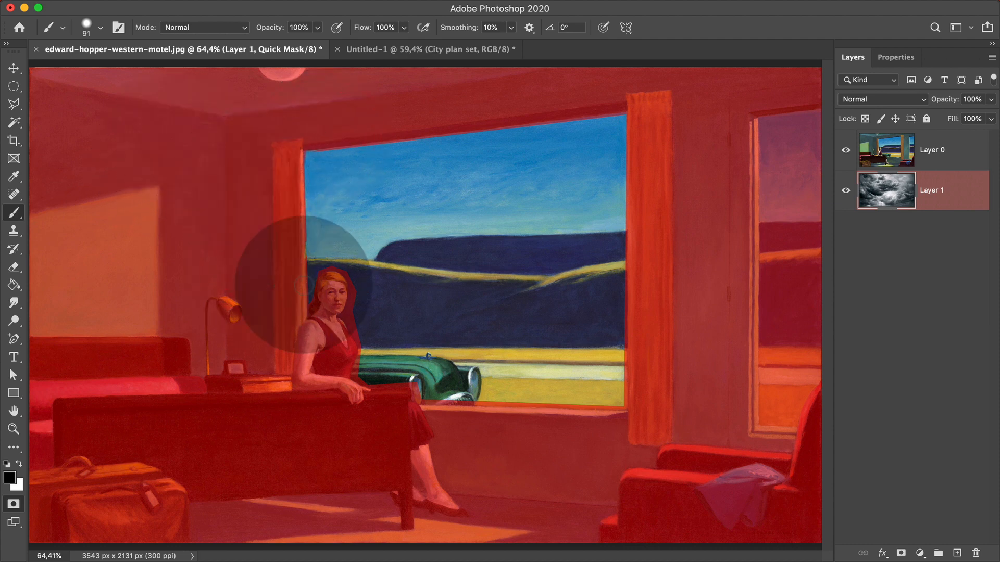
{"action": "left_click", "coordinate": [320, 286], "text": "super"}
{"action": "left_click", "coordinate": [328, 286], "text": "super"}
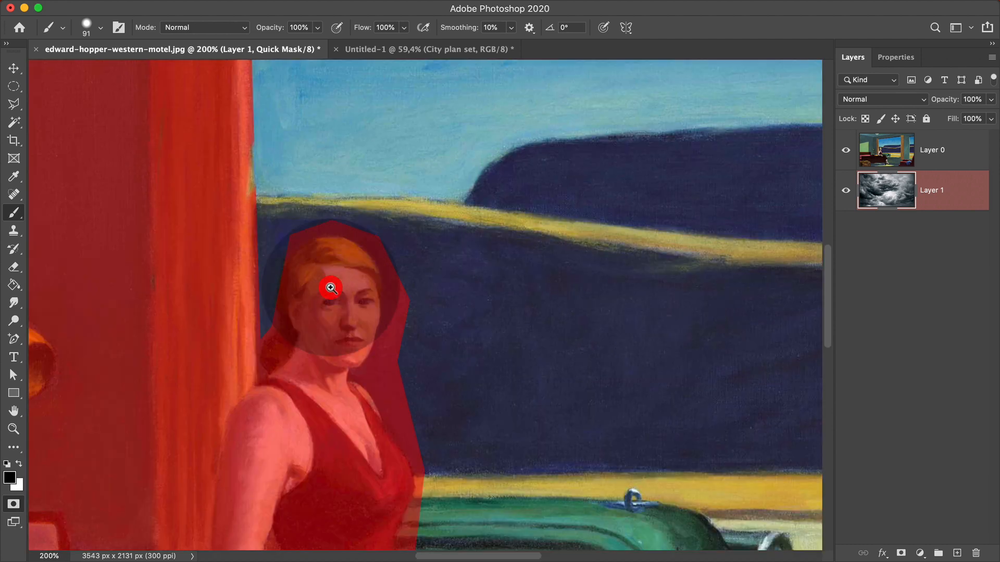
At 300% zoom with a 20 px white brush, unmask along the right side and top of the woman's hair.
{"action": "key", "text": "bracketleft"}
{"action": "key", "text": "bracketleft"}
{"action": "key", "text": "bracketleft"}
{"action": "key", "text": "bracketleft"}
{"action": "key", "text": "bracketleft"}
{"action": "key", "text": "bracketleft"}
{"action": "key", "text": "bracketleft"}
{"action": "key", "text": "bracketleft"}
{"action": "left_click", "coordinate": [328, 286], "text": "super"}
{"action": "key", "text": "x"}
{"action": "key", "text": "x"}
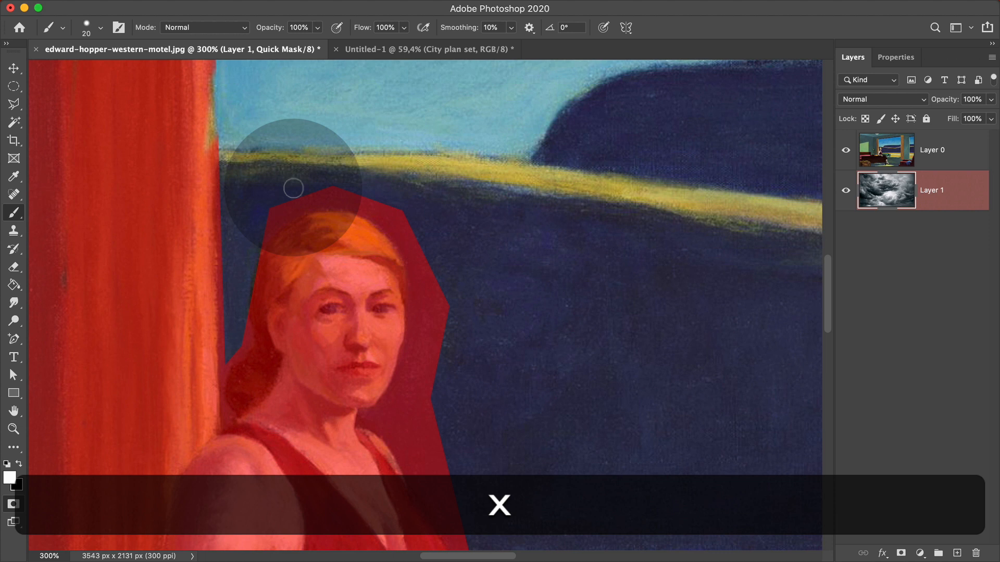
{"action": "key", "text": "x"}
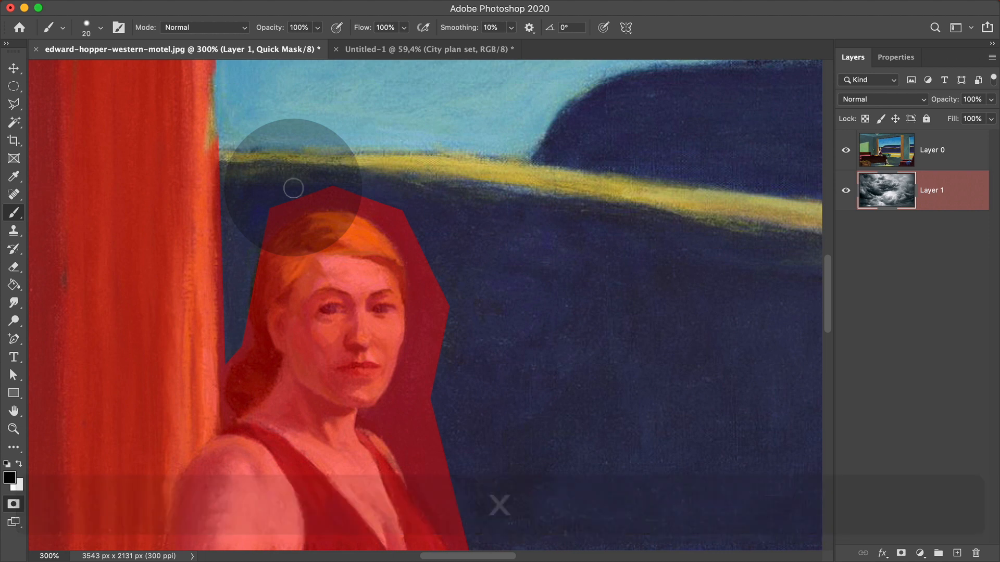
{"action": "key", "text": "x"}
{"action": "key", "text": "x"}
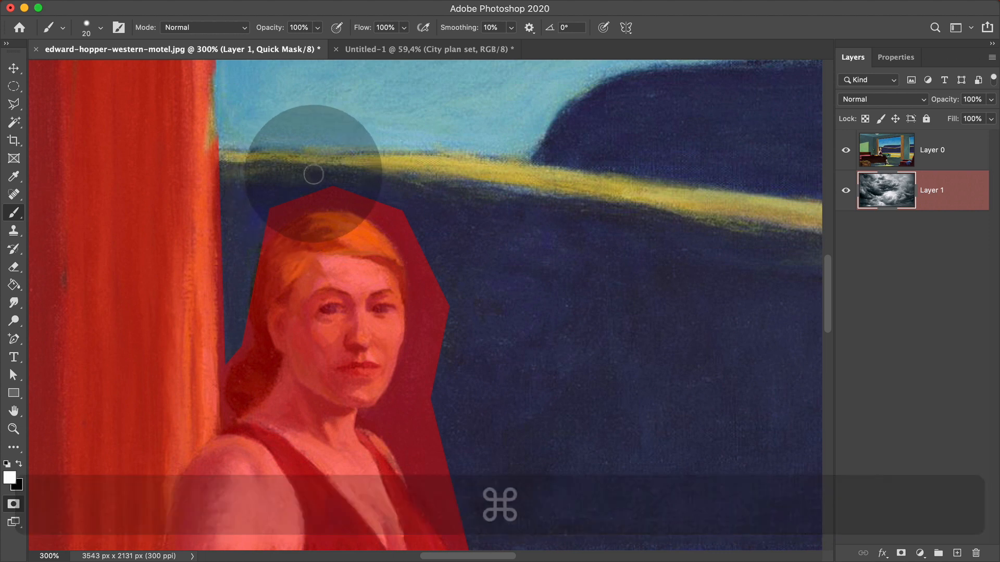
{"action": "mouse_move", "coordinate": [369, 203]}
{"action": "left_mouse_down"}
{"action": "mouse_move", "coordinate": [397, 215]}
{"action": "mouse_move", "coordinate": [421, 281]}
{"action": "left_mouse_up"}
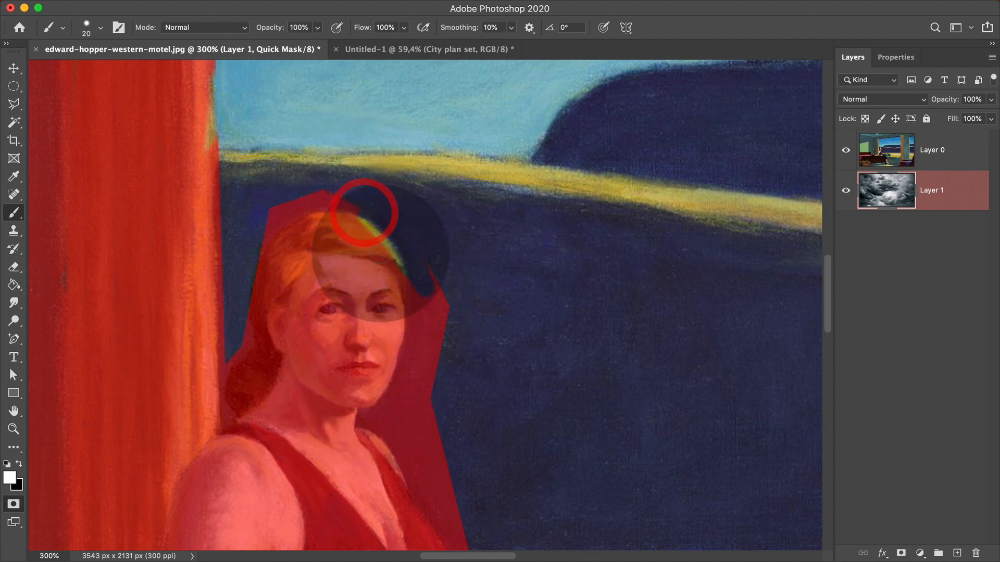
{"action": "key", "text": "x"}
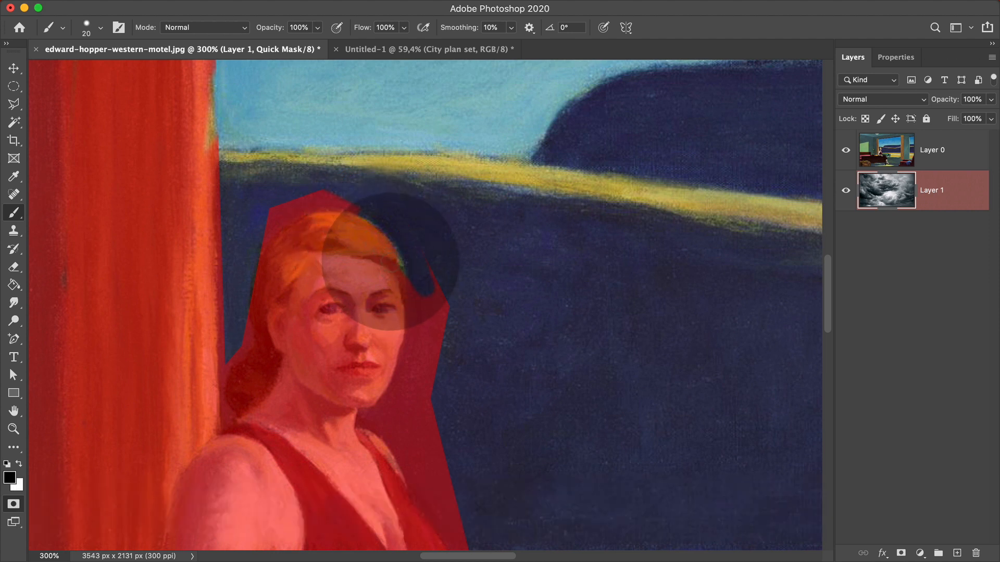
{"action": "key", "text": "x"}
{"action": "mouse_move", "coordinate": [379, 196]}
{"action": "left_mouse_down"}
{"action": "mouse_move", "coordinate": [294, 201]}
{"action": "mouse_move", "coordinate": [266, 221]}
{"action": "left_mouse_up"}
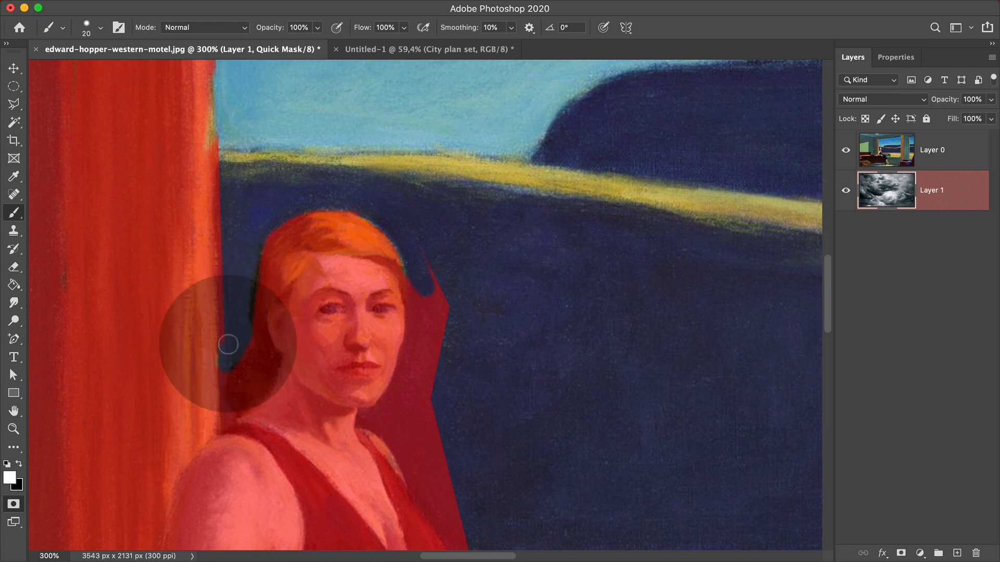
Mask the curtain edge beside the hair, clear the mask right of the face, and exit Quick Mask.
{"action": "key", "text": "x"}
{"action": "left_click_drag", "start_coordinate": [209, 94], "coordinate": [203, 152]}
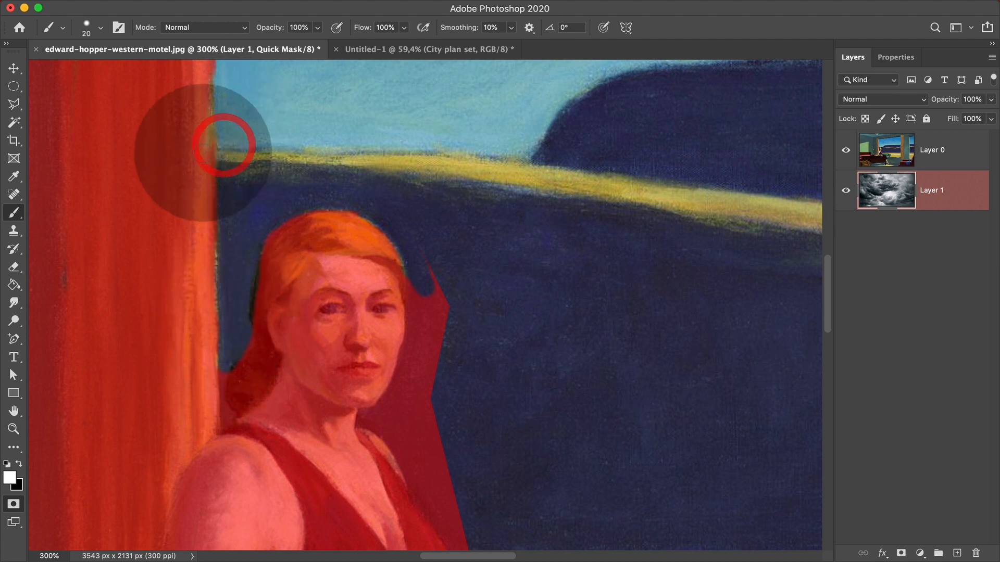
{"action": "left_click", "coordinate": [432, 256]}
{"action": "key", "text": "x"}
{"action": "left_click_drag", "start_coordinate": [433, 256], "coordinate": [432, 408]}
{"action": "key", "text": "q"}
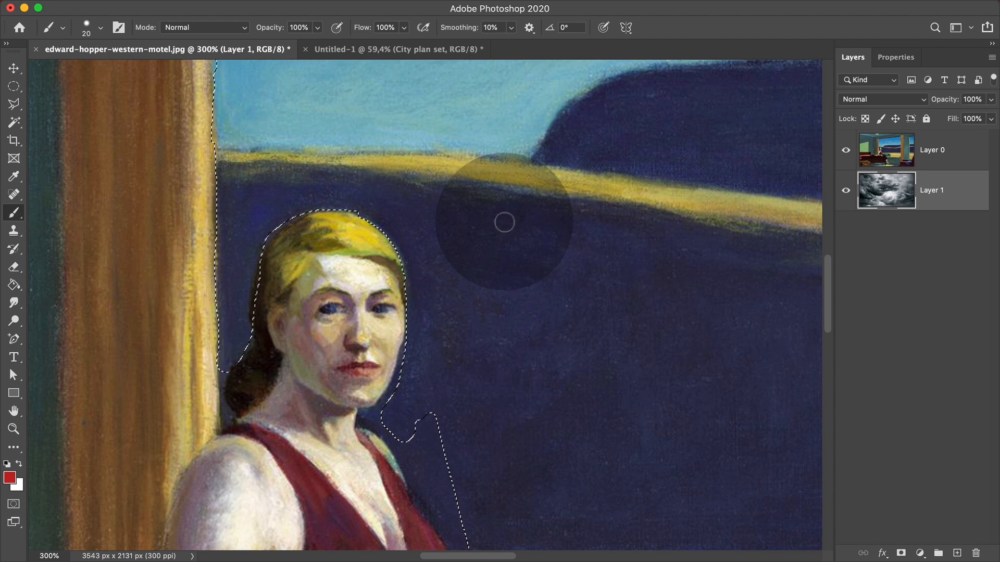
Fit the whole motel painting on screen to view the window-and-woman selection.
{"action": "key", "text": "super+0"}
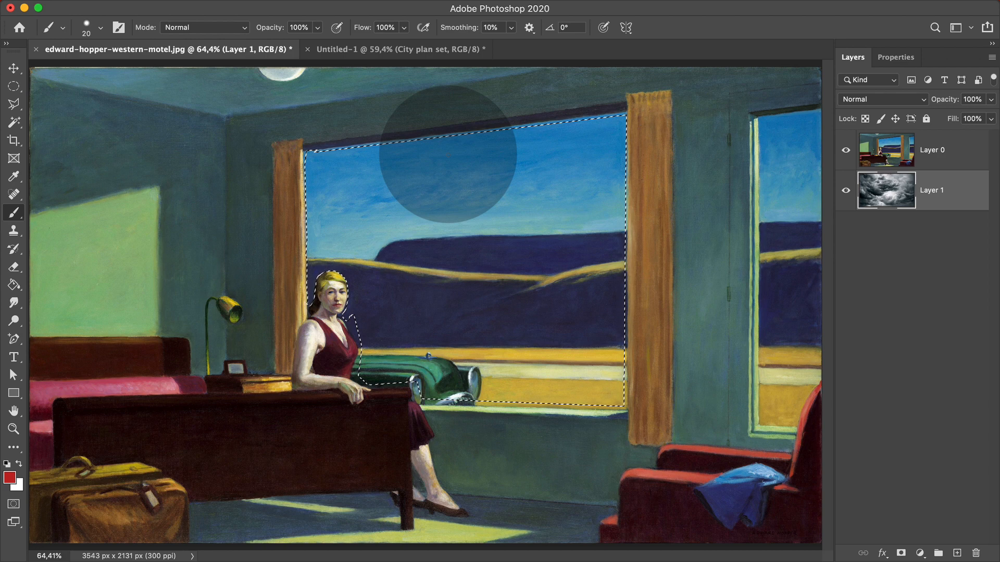
Save the selection as a new channel named 'window', then deselect with Cmd+D.
{"action": "mouse_move", "coordinate": [267, 5]}
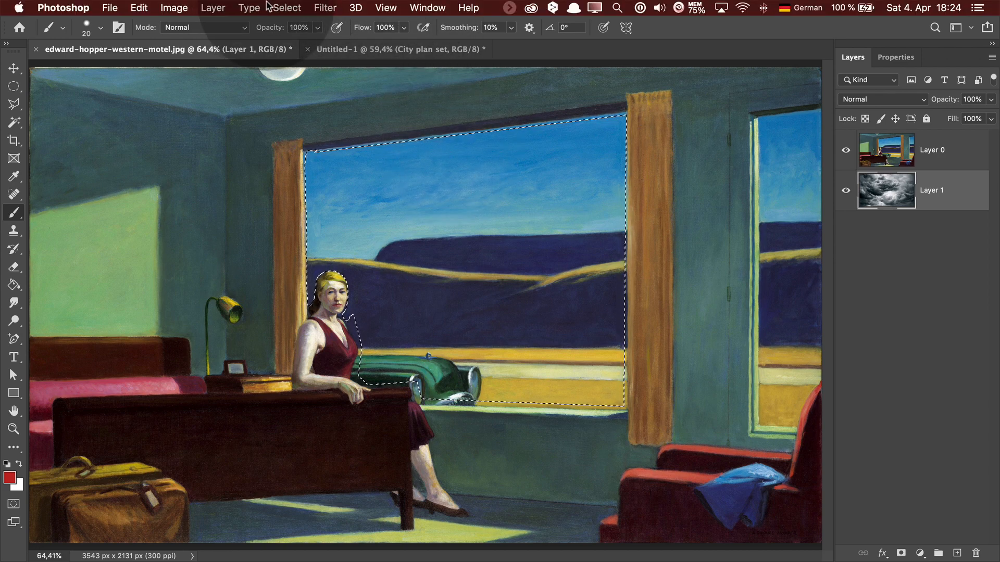
{"action": "left_click", "coordinate": [292, 9]}
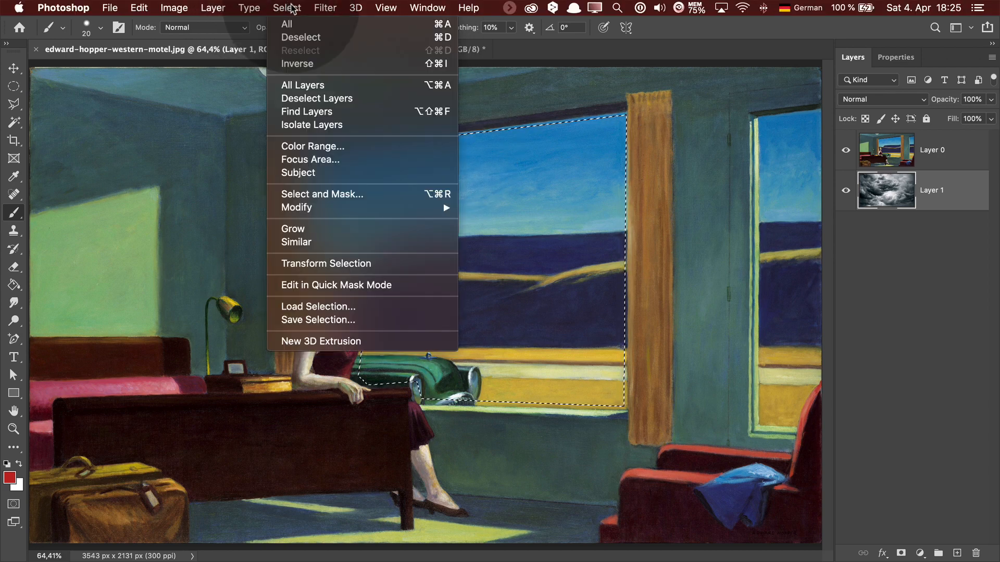
{"action": "left_click", "coordinate": [324, 318]}
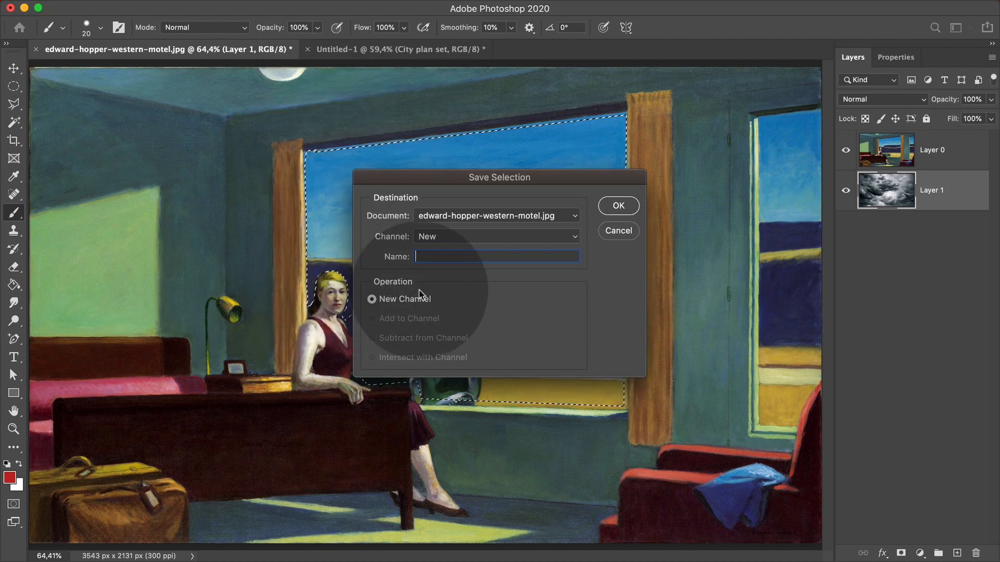
{"action": "type", "text": "window"}
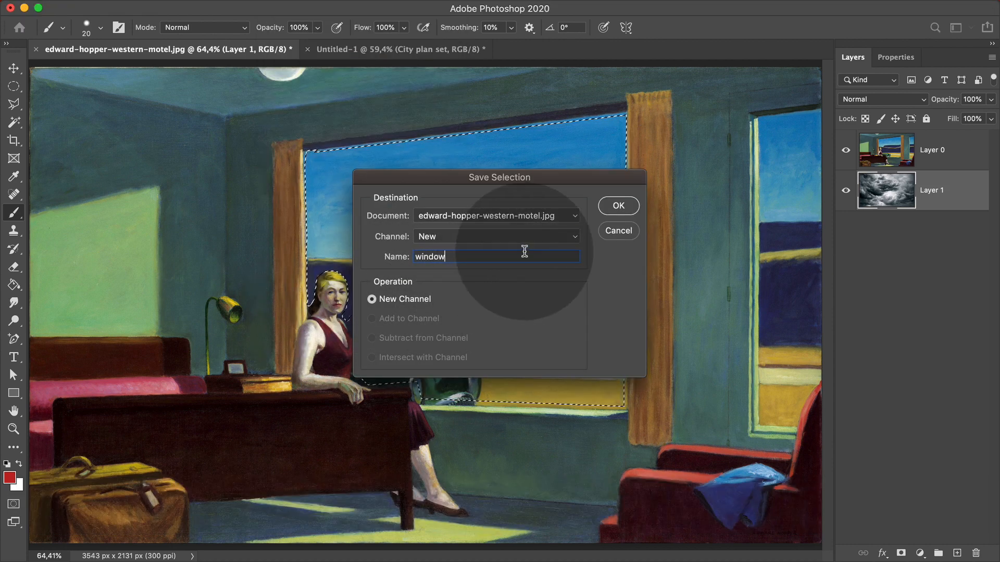
{"action": "left_click", "coordinate": [616, 205]}
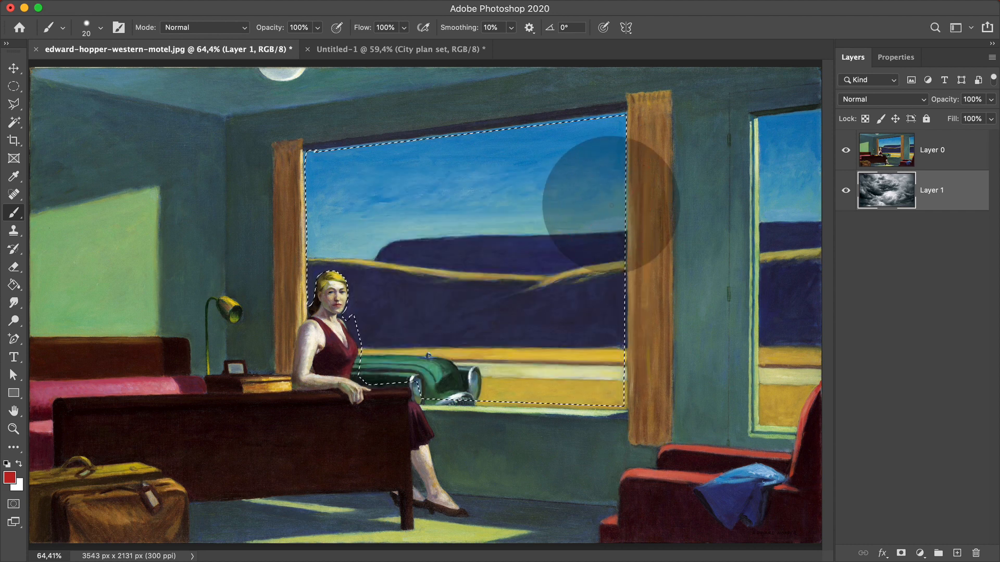
{"action": "key", "text": "super+d"}
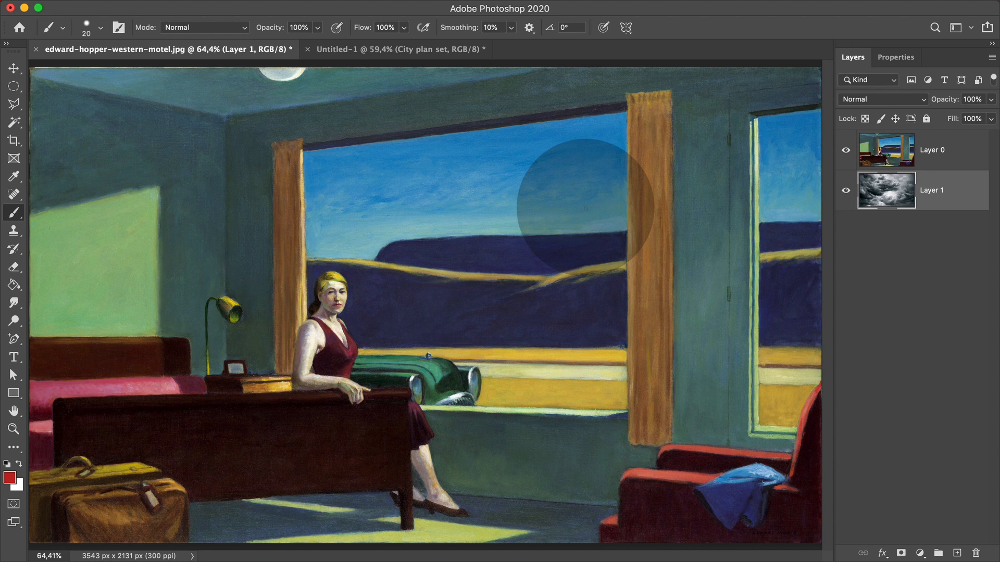
Show the Channels panel, enlarged to list every channel and moved over the painting.
{"action": "mouse_move", "coordinate": [387, 1]}
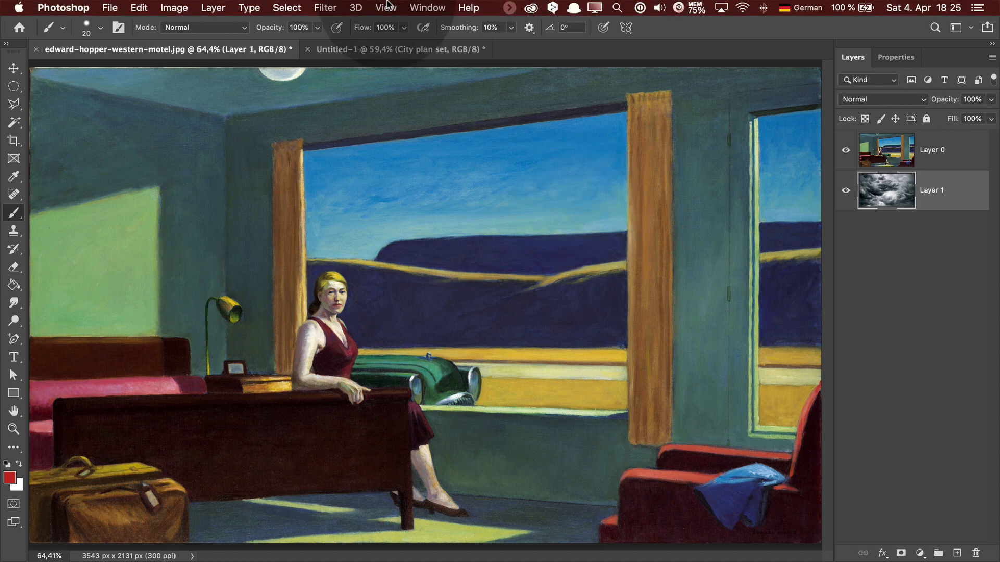
{"action": "left_click", "coordinate": [435, 7]}
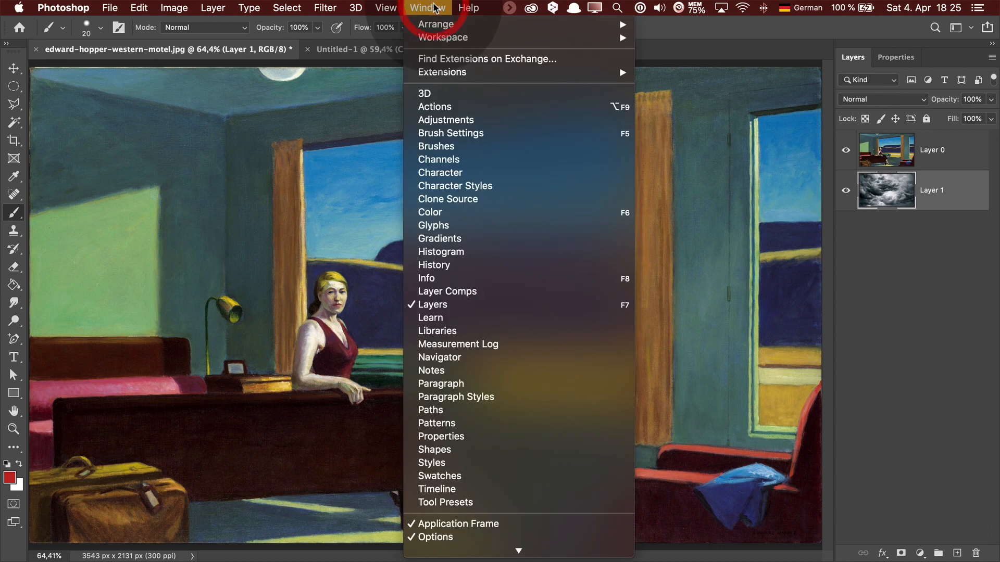
{"action": "left_click", "coordinate": [449, 159]}
{"action": "left_click_drag", "start_coordinate": [643, 228], "coordinate": [646, 286]}
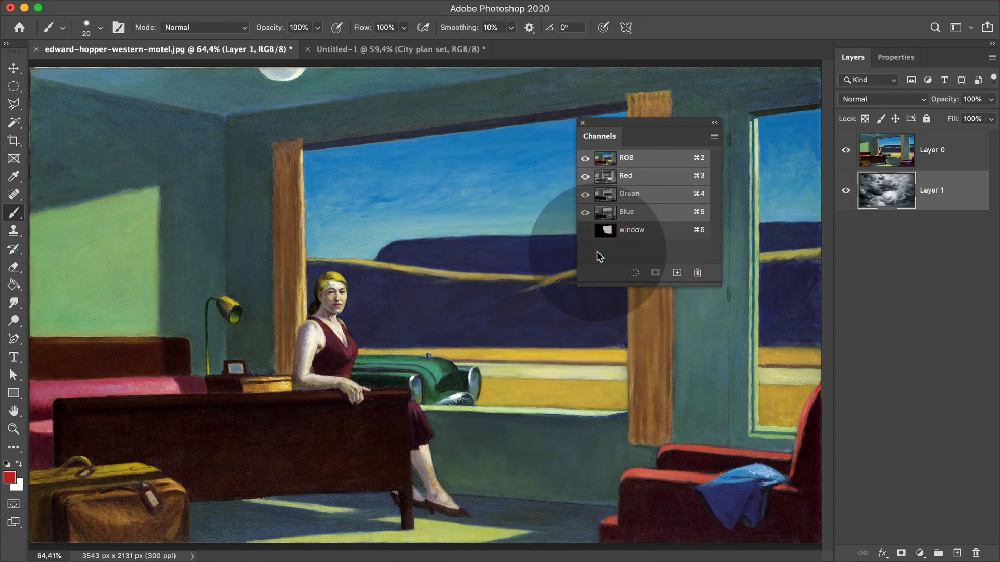
{"action": "left_click_drag", "start_coordinate": [648, 141], "coordinate": [600, 153]}
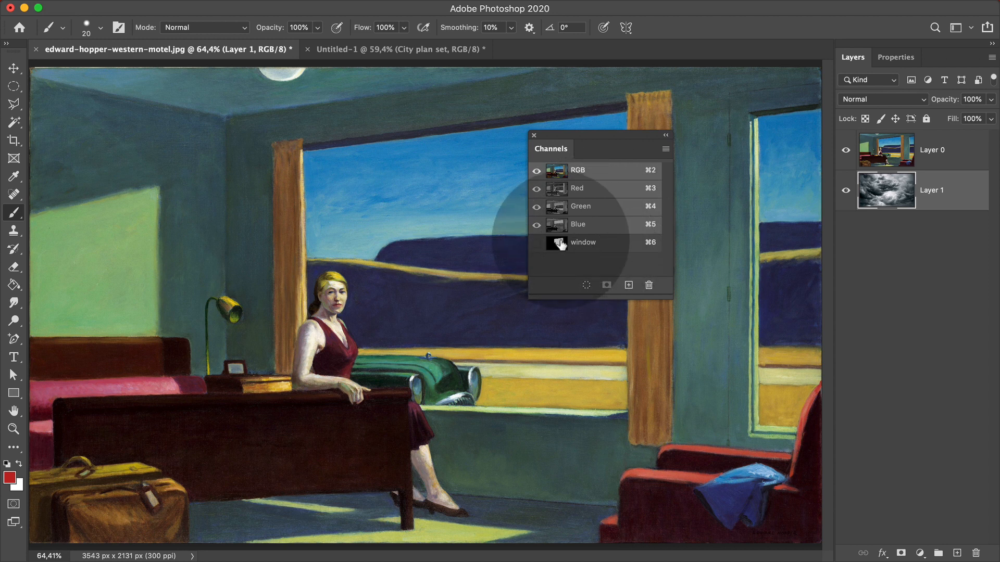
View only the 'window' channel's black-and-white mask, then close the Channels panel and select Layer 0.
{"action": "left_click", "coordinate": [536, 243]}
{"action": "left_click", "coordinate": [536, 172]}
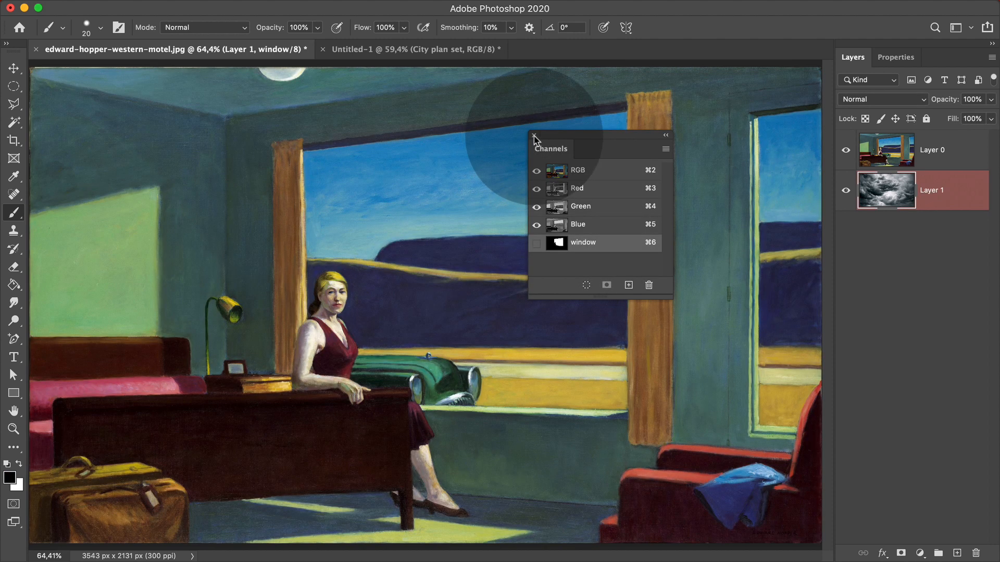
{"action": "left_click", "coordinate": [534, 135]}
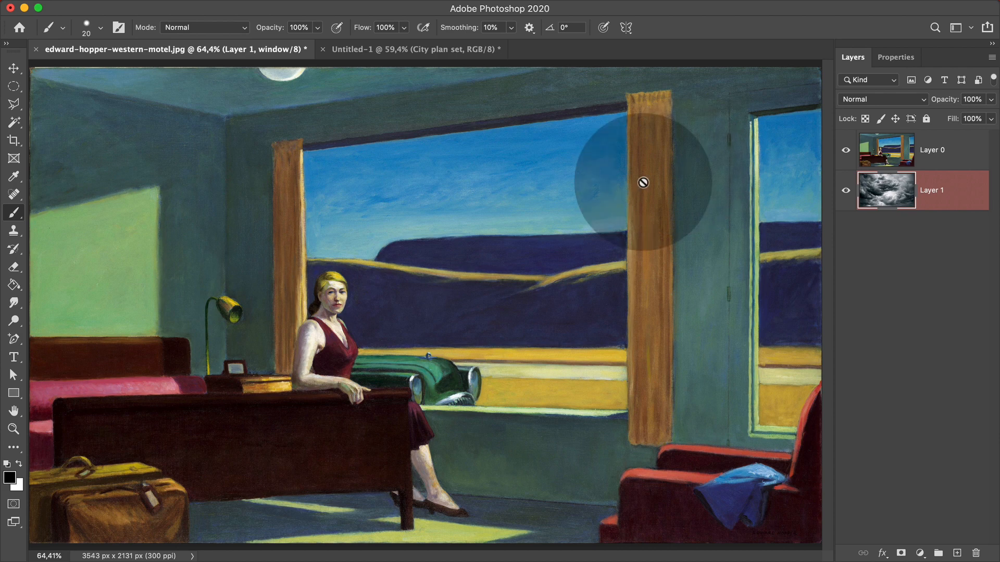
{"action": "left_click", "coordinate": [941, 150]}
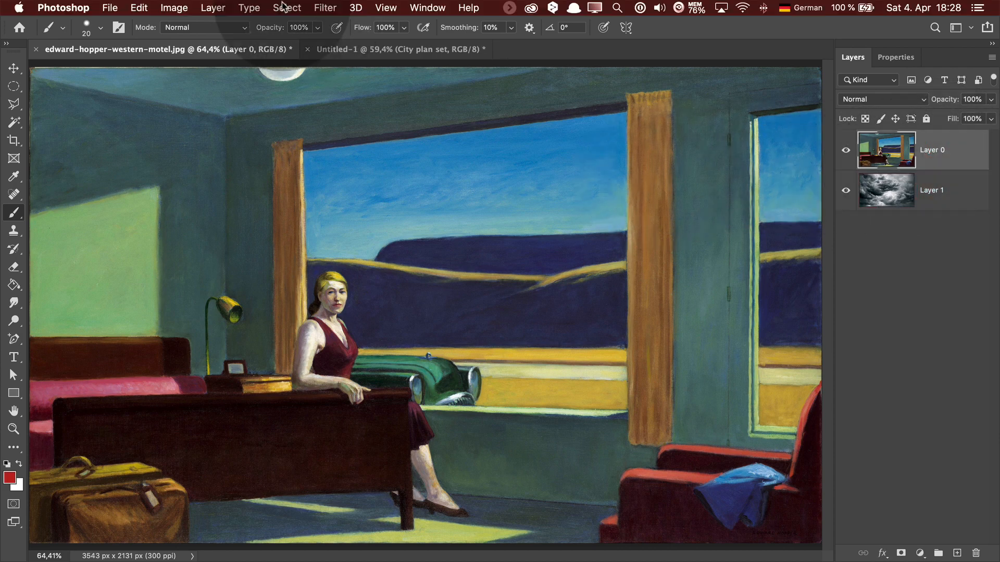
Load the selection from the 'window' channel with Select > Load Selection.
{"action": "left_click", "coordinate": [282, 7]}
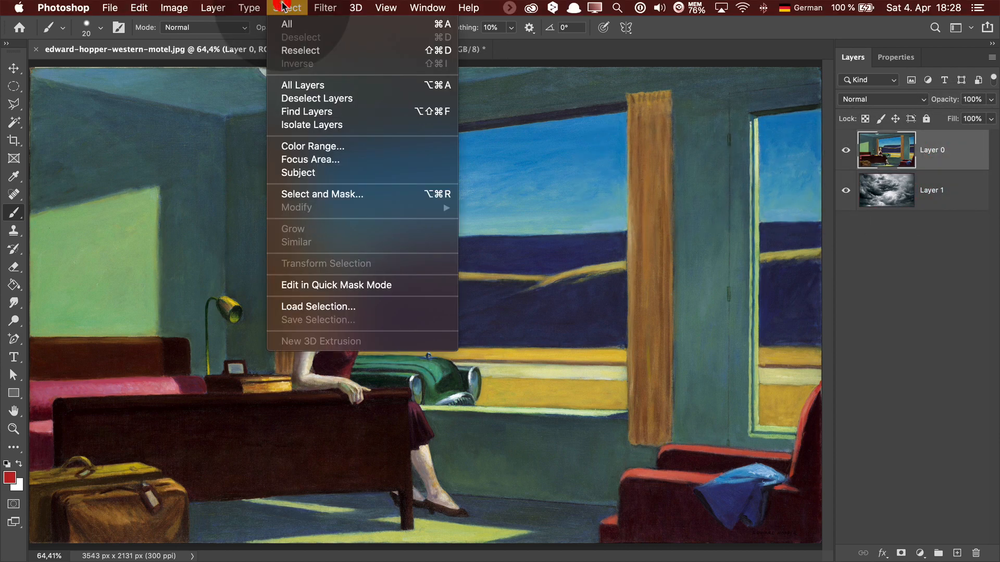
{"action": "left_click", "coordinate": [326, 308]}
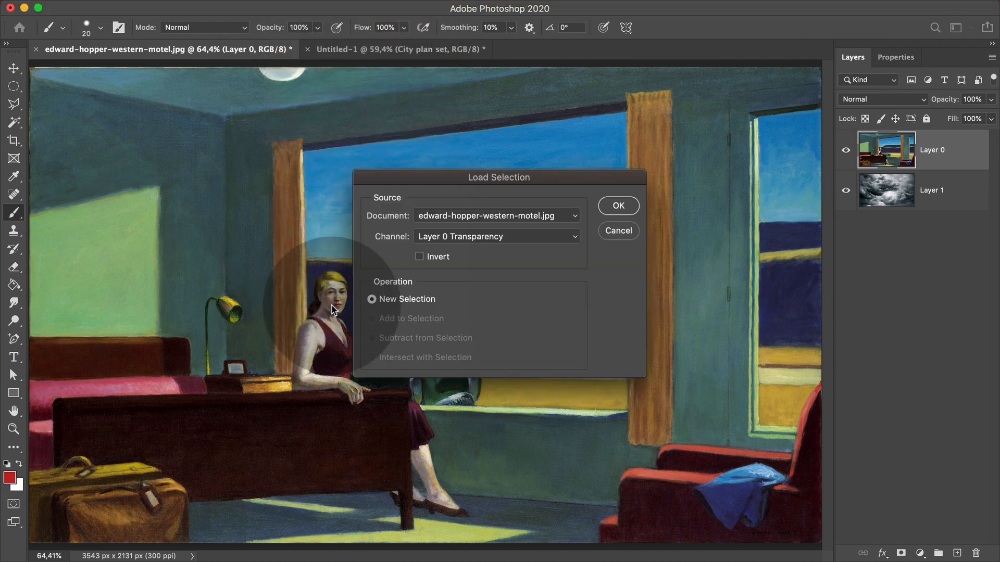
{"action": "left_click", "coordinate": [515, 237]}
{"action": "left_click", "coordinate": [510, 255]}
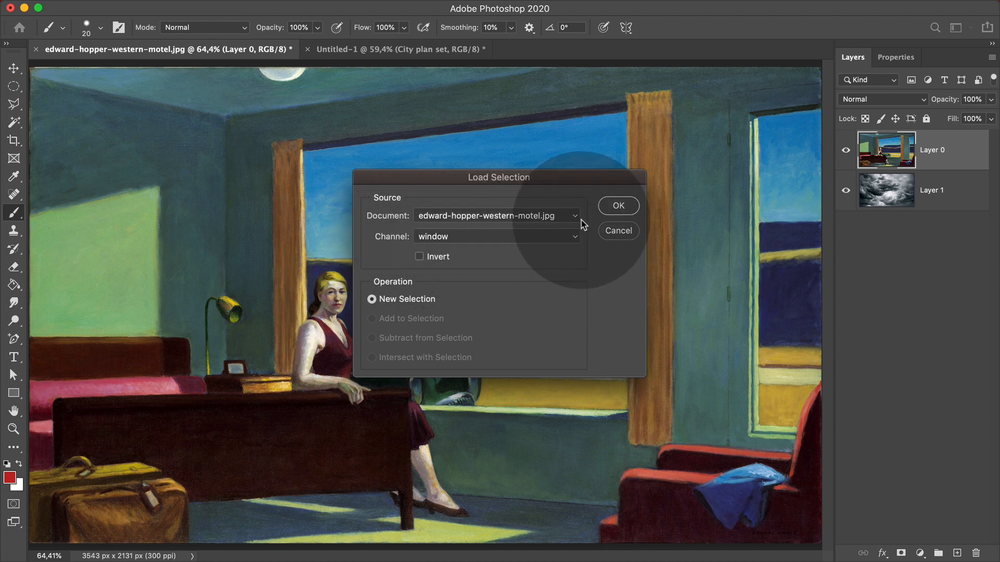
{"action": "left_click", "coordinate": [618, 207]}
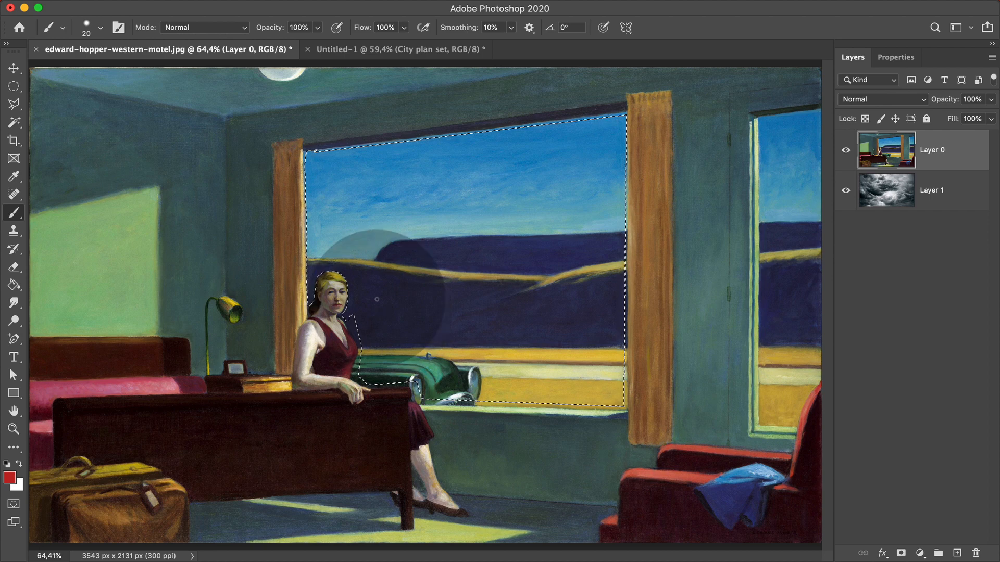
{"action": "mouse_move", "coordinate": [359, 4]}
{"action": "left_click", "coordinate": [291, 7]}
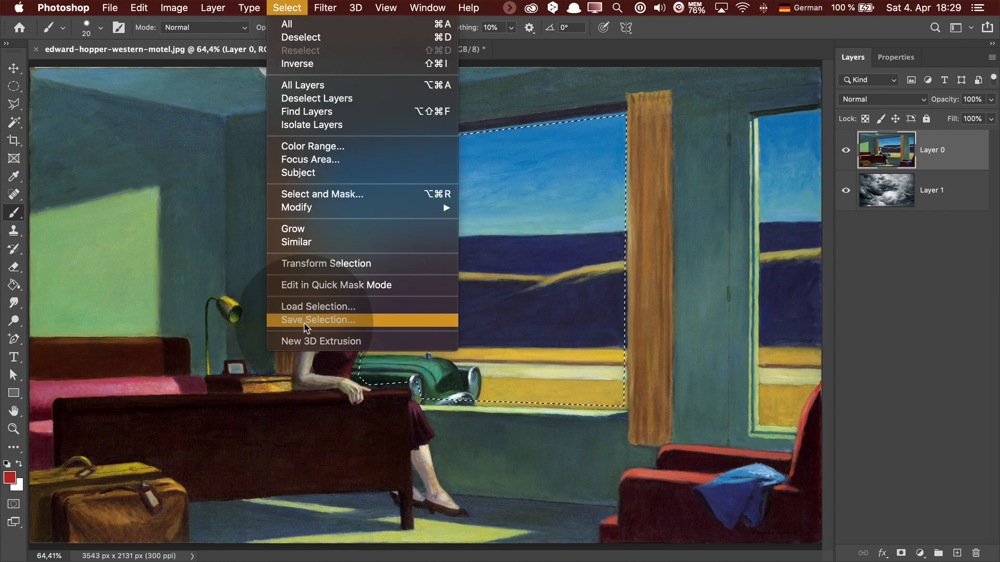
{"action": "left_click", "coordinate": [286, 8]}
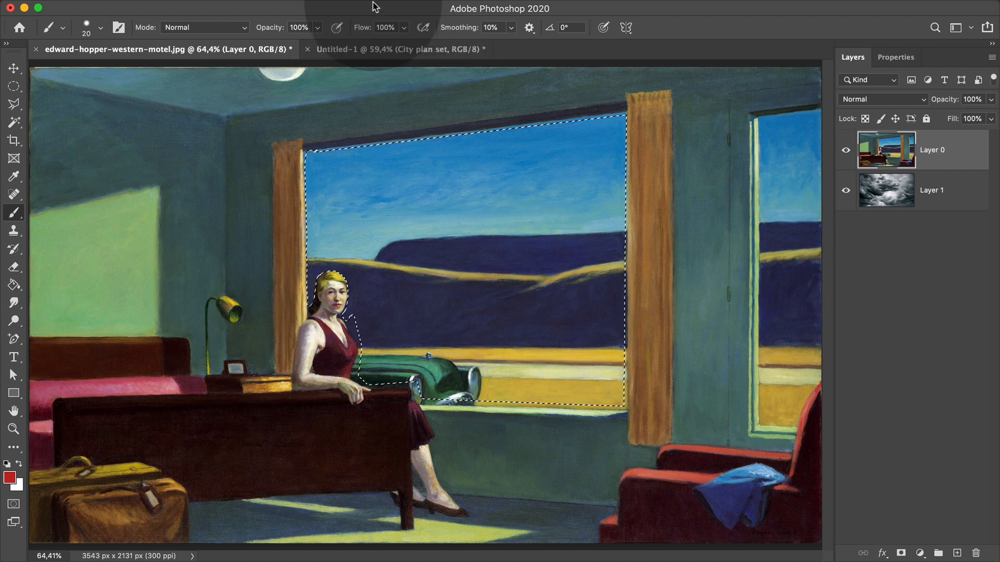
Load the 'window' channel as a selection from the Channels panel, close the panel, and deselect.
{"action": "left_click", "coordinate": [427, 8]}
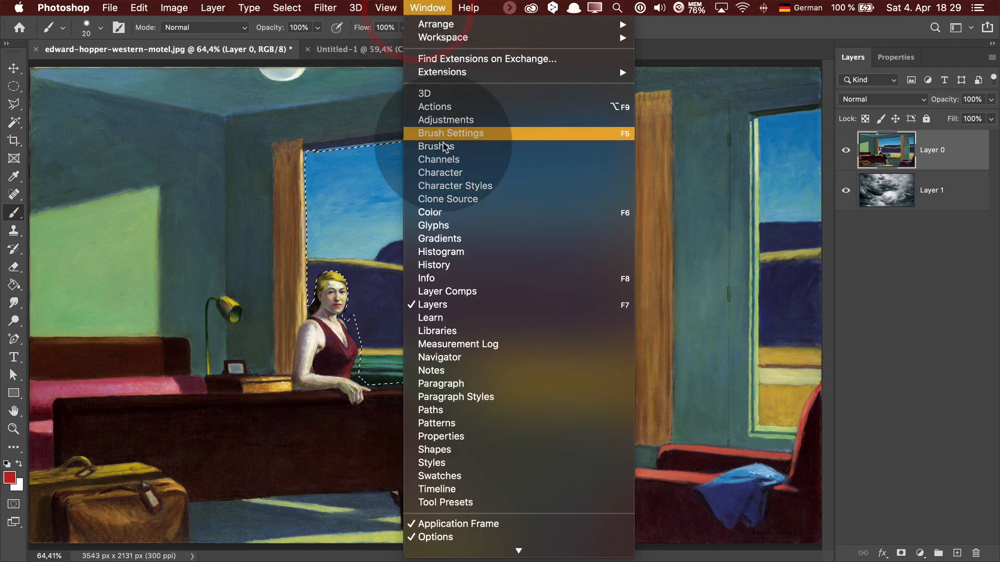
{"action": "left_click", "coordinate": [438, 159]}
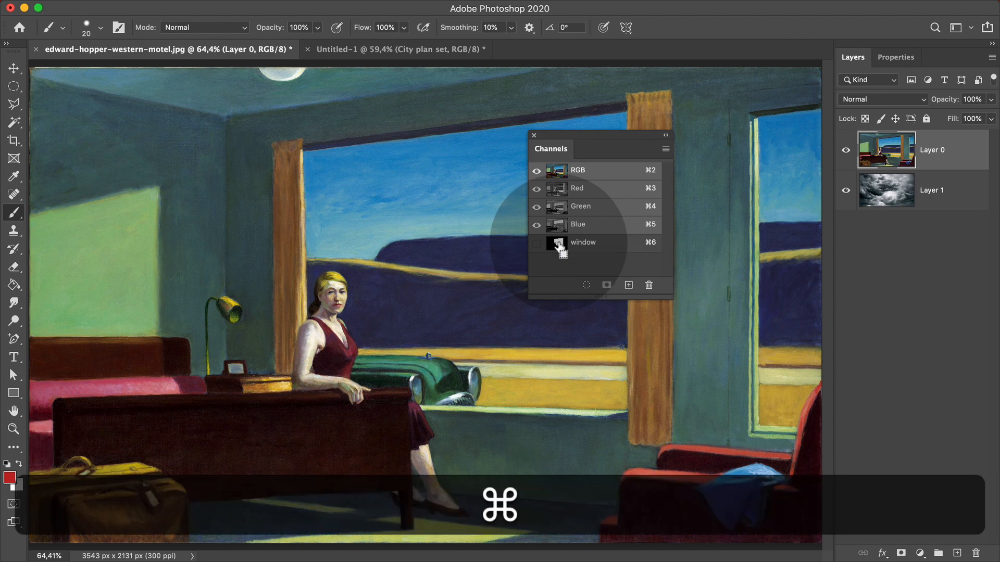
{"action": "left_click", "coordinate": [558, 245], "text": "super"}
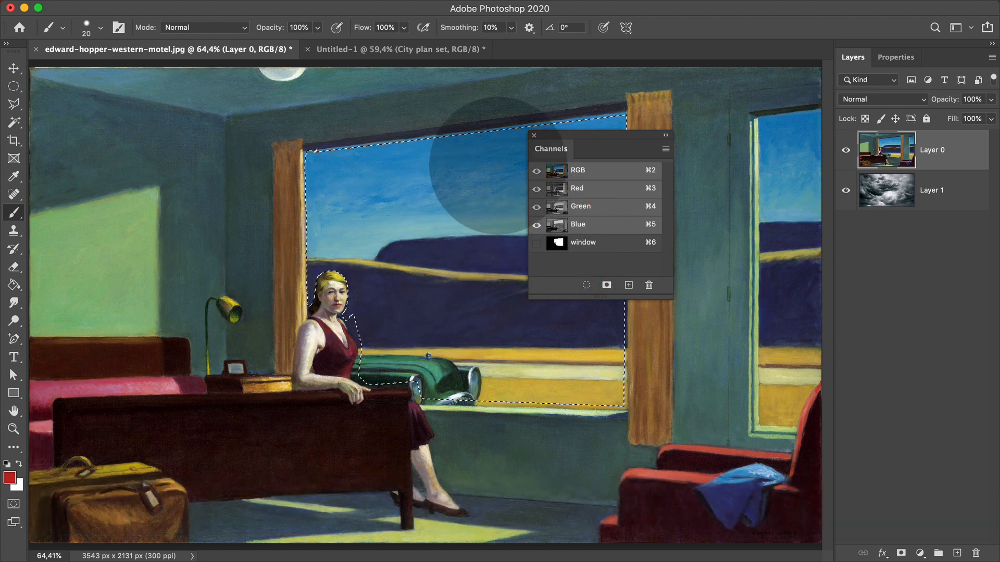
{"action": "left_click", "coordinate": [533, 135]}
{"action": "key", "text": "super+d"}
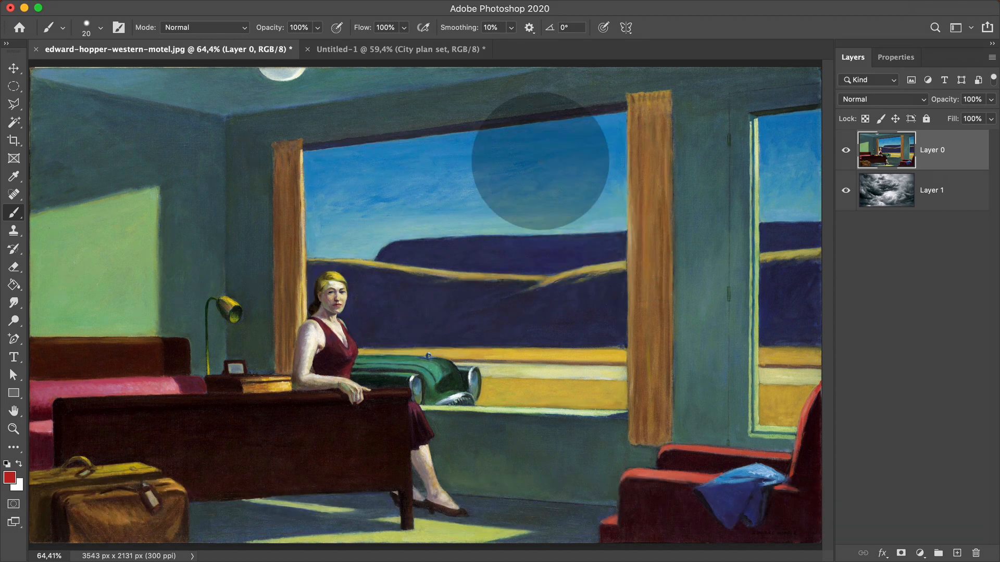